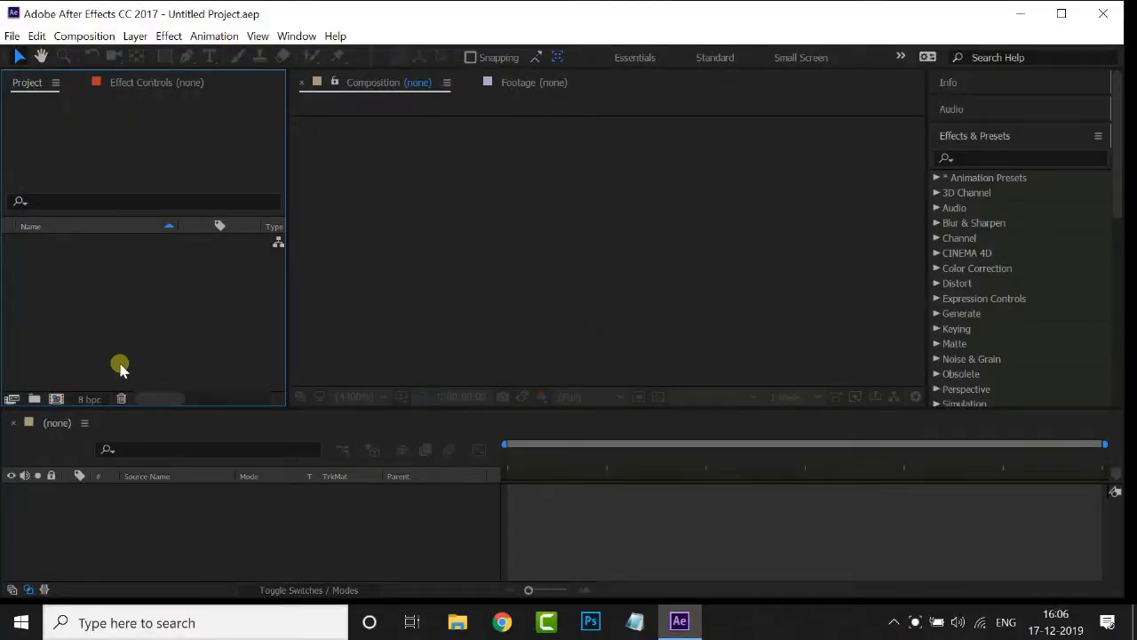
Create the 1280×720 Comp 1 and add a full-frame Light Gray Solid 1 layer.
left_click(58, 399)
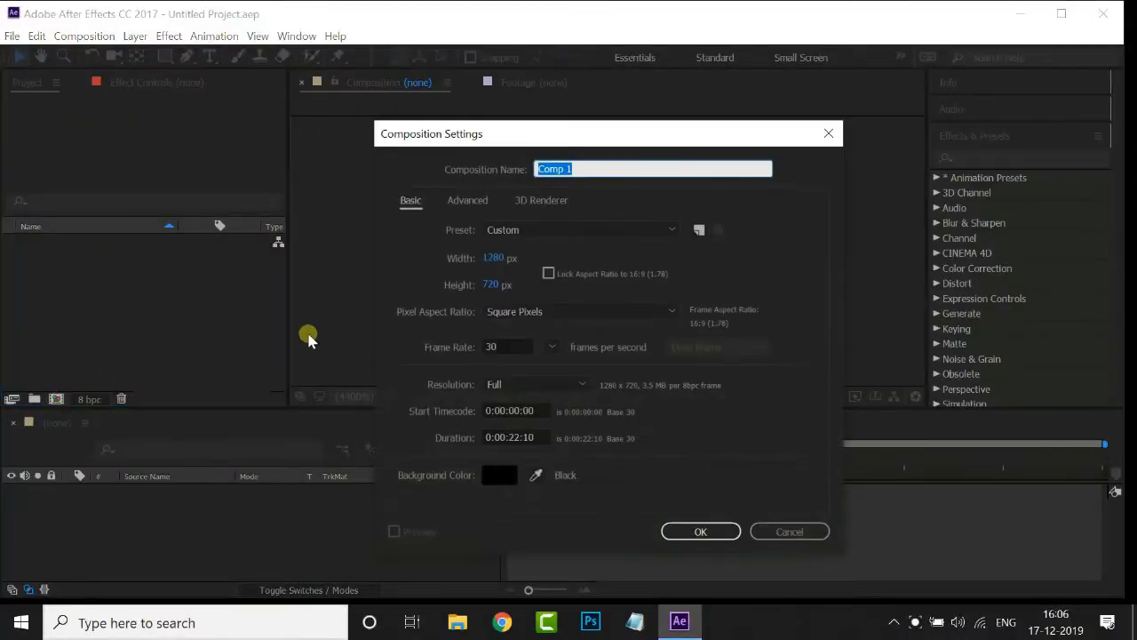
left_click(675, 532)
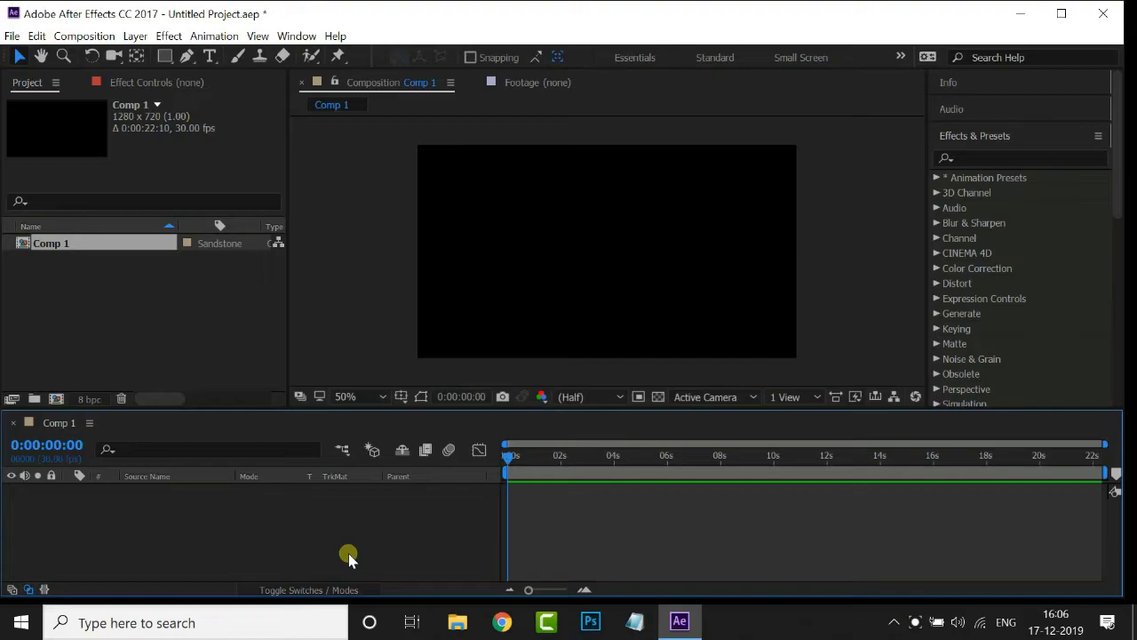
right_click(295, 549)
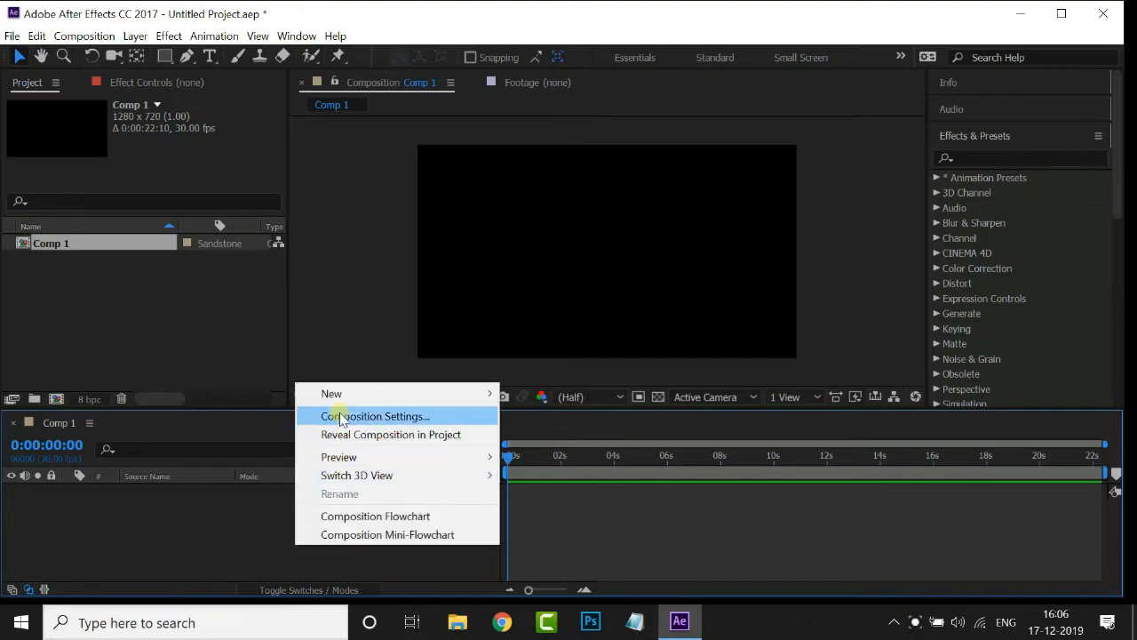
mouse_move(335, 394)
left_click(525, 435)
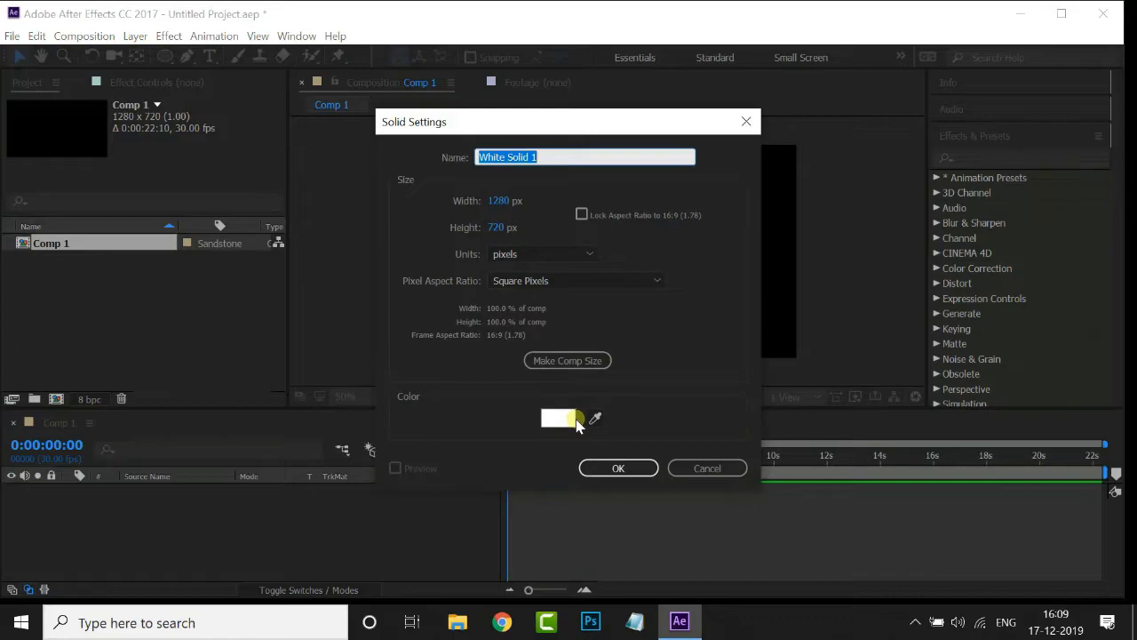
left_click(560, 421)
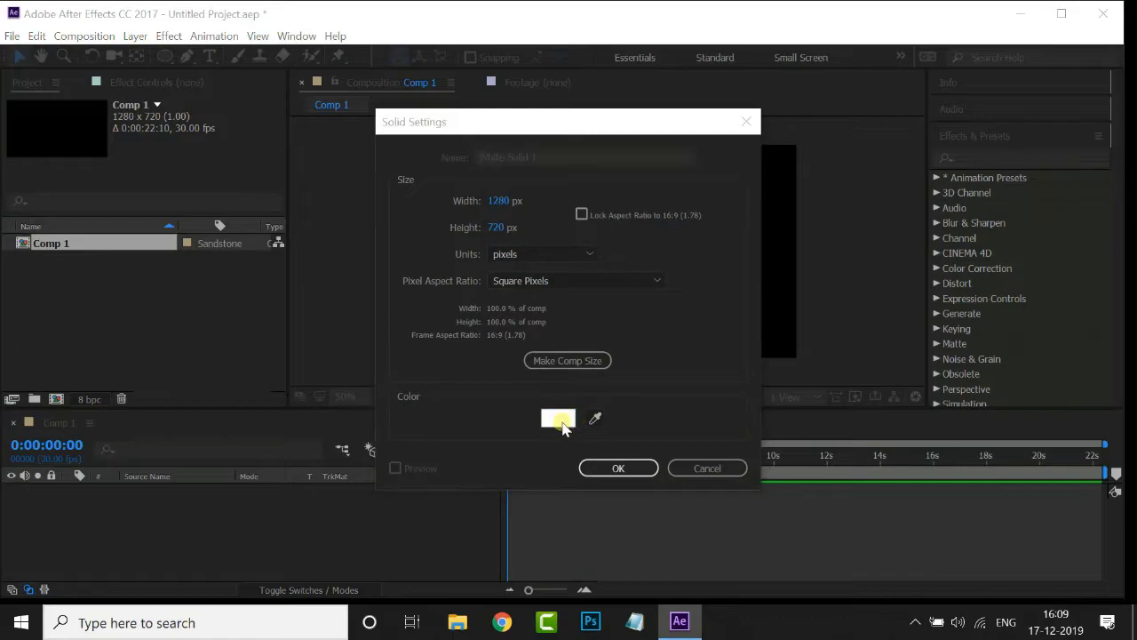
left_click_drag(93, 463, 60, 462)
left_click(464, 392)
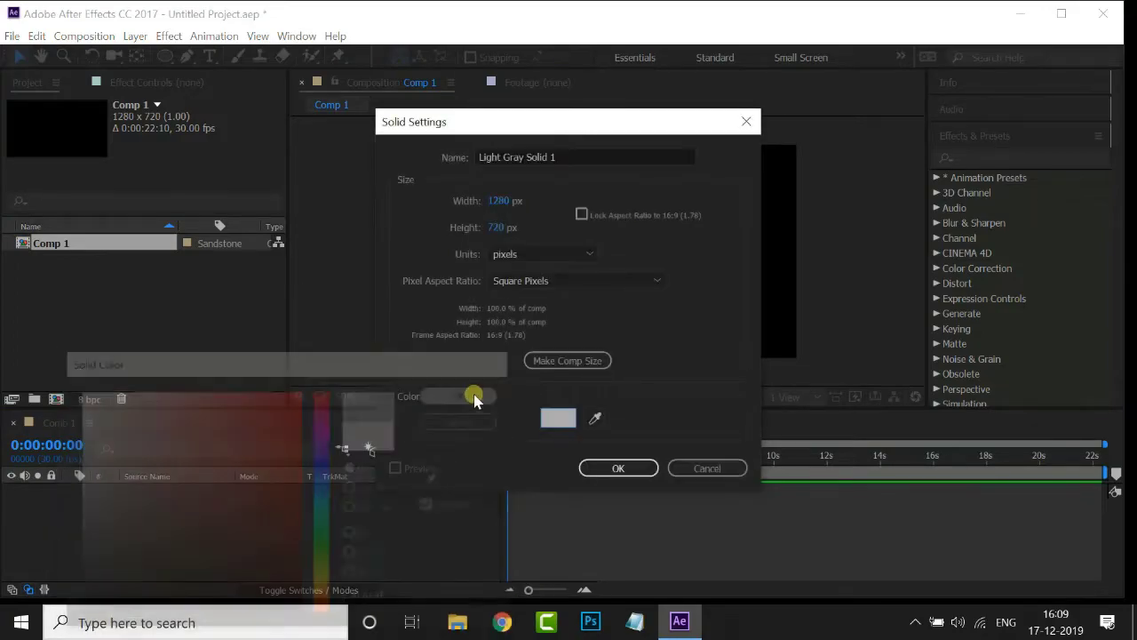
left_click(592, 467)
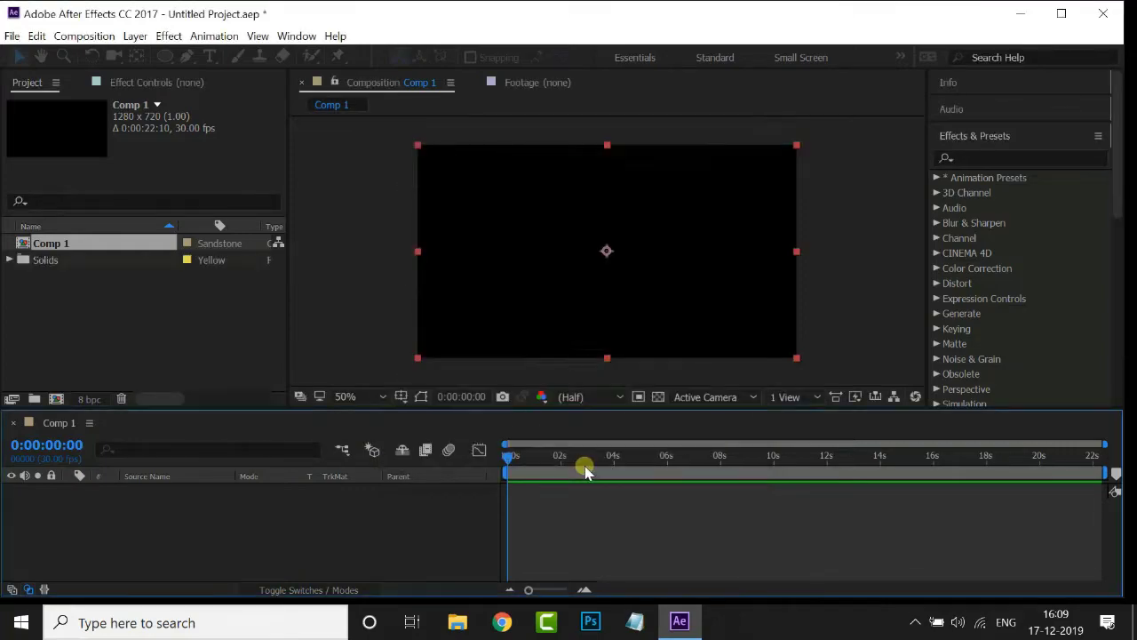
left_click_drag(168, 58, 204, 92)
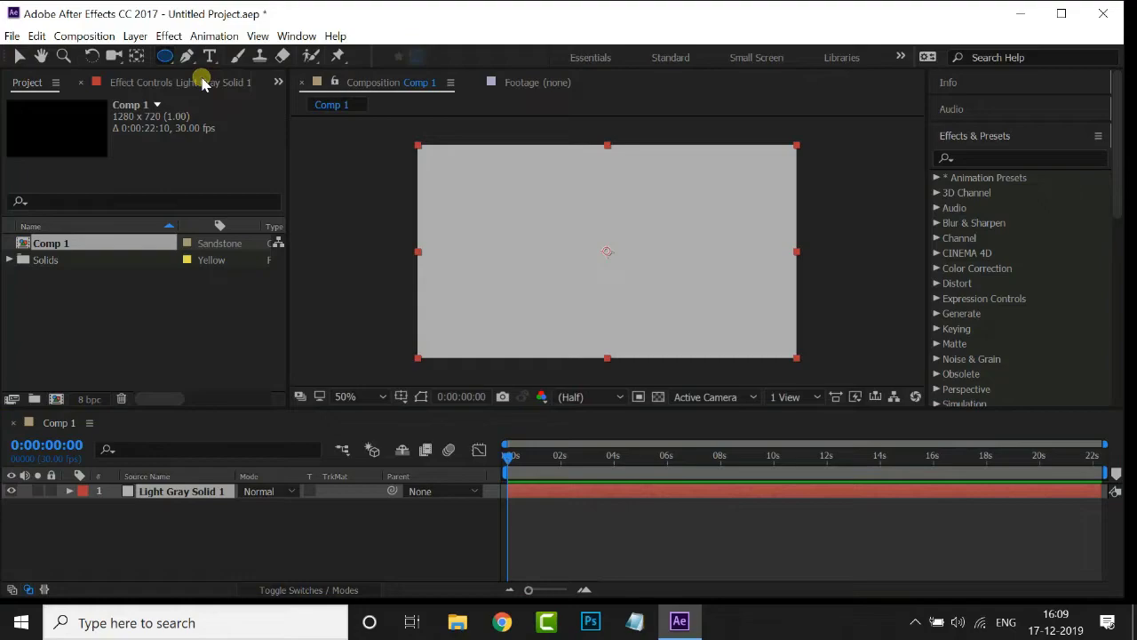
Fit an ellipse Mask 1 to the grey solid and set its Mask Feather to 700.
double_click(166, 57)
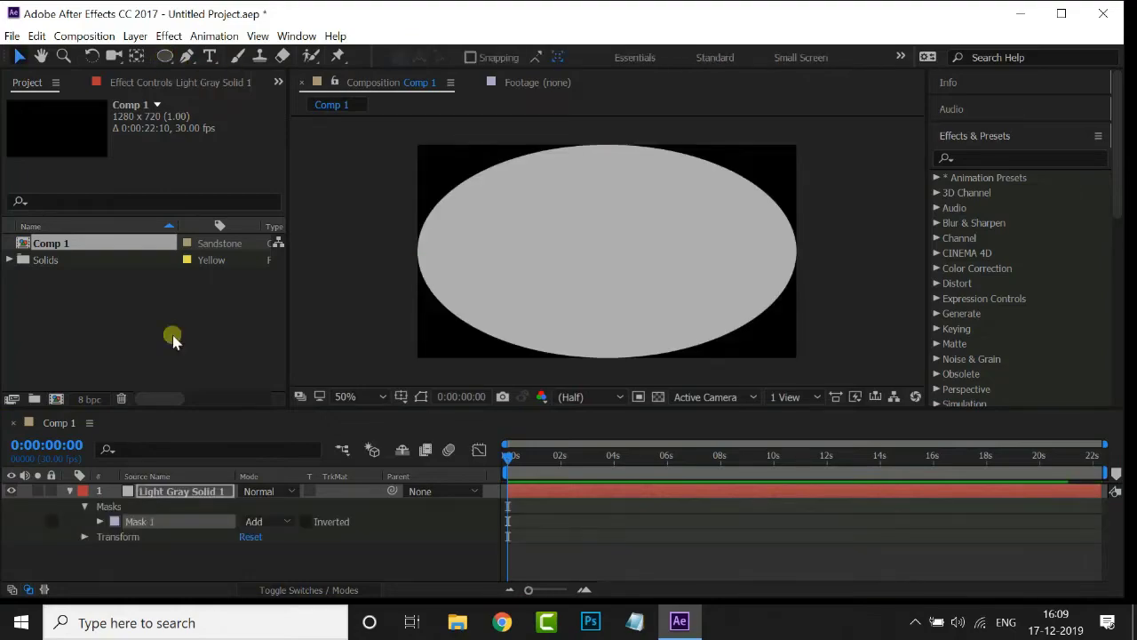
left_click(98, 522)
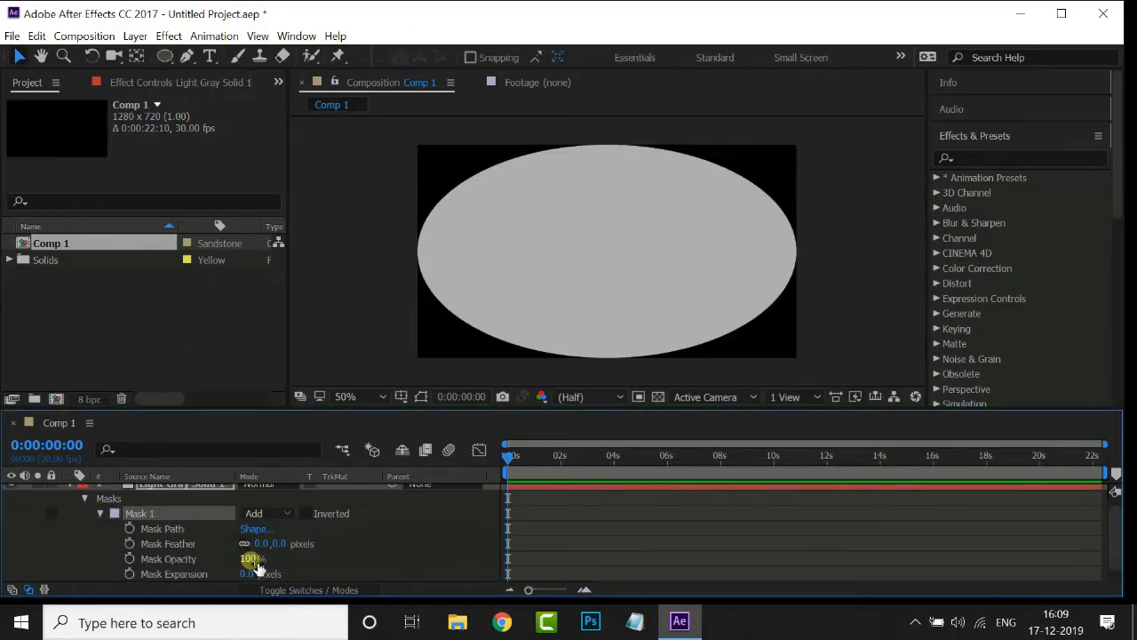
left_click_drag(258, 543, 267, 542)
left_click(267, 543)
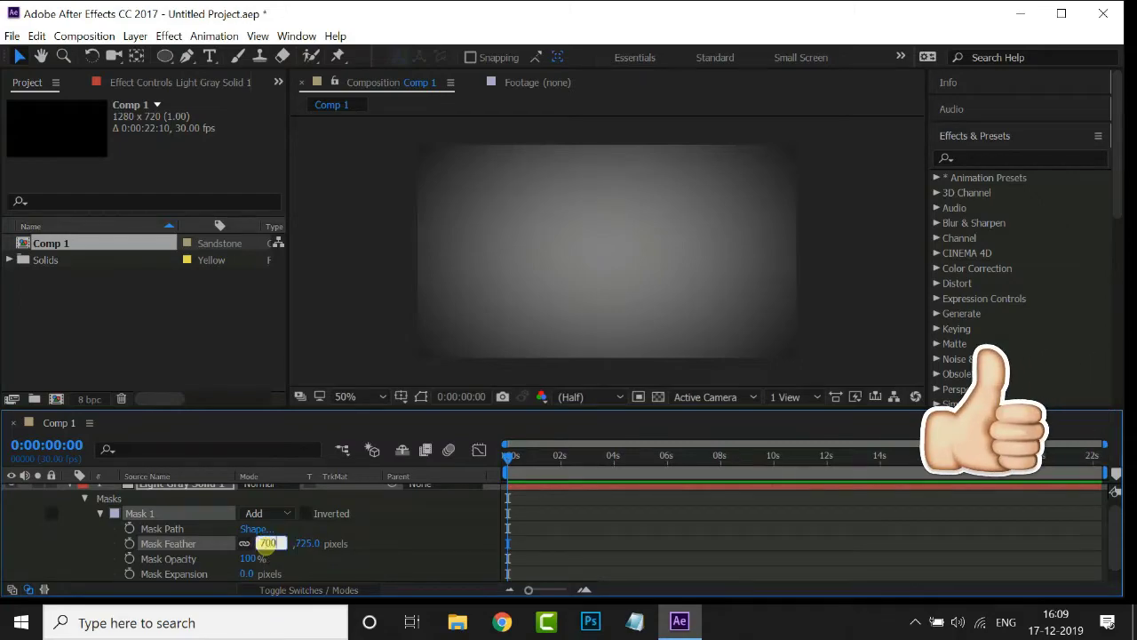
key("Return")
scroll(87, 504, "up", 1)
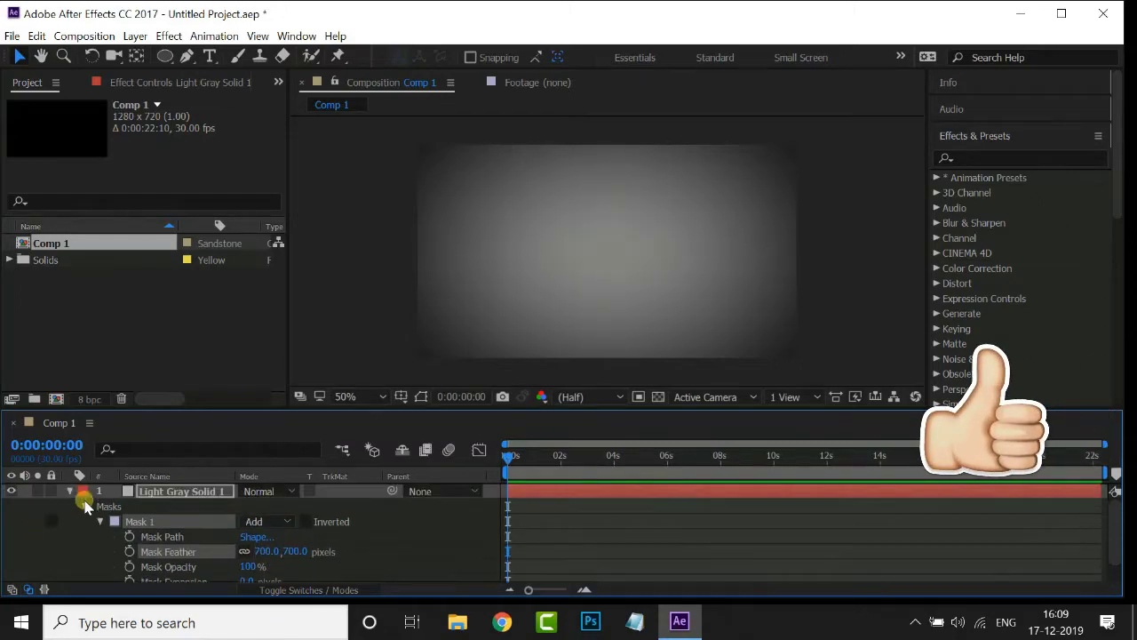
left_click(70, 491)
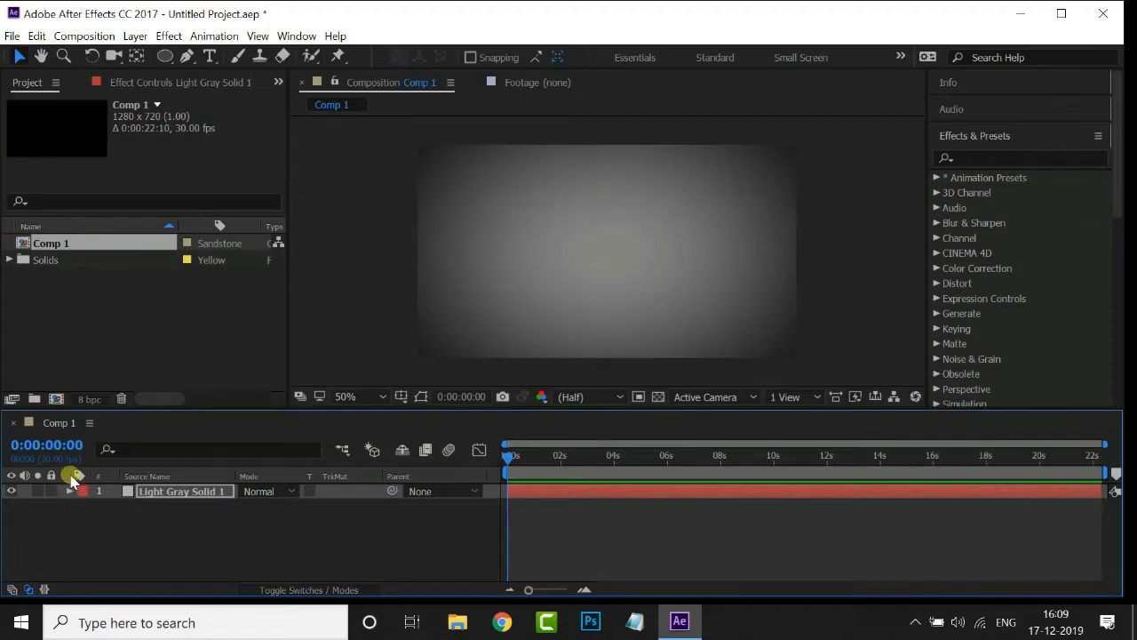
Import 1.png, Fire.mp4 and FireSFX.wav into the project.
double_click(159, 298)
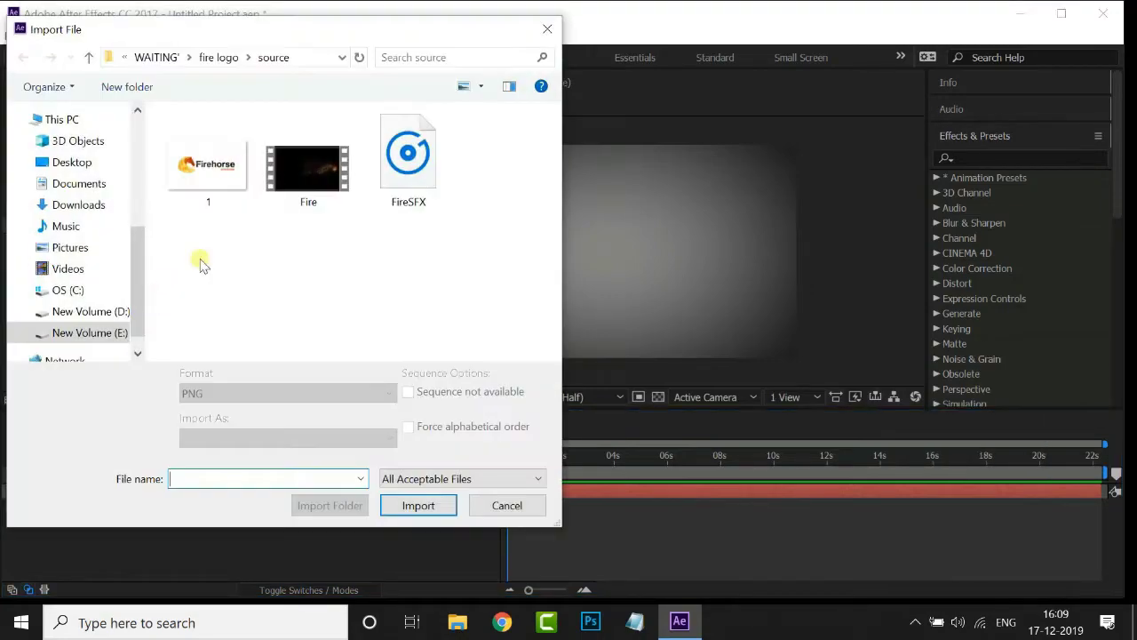
left_click_drag(333, 247, 555, 158)
left_click(417, 505)
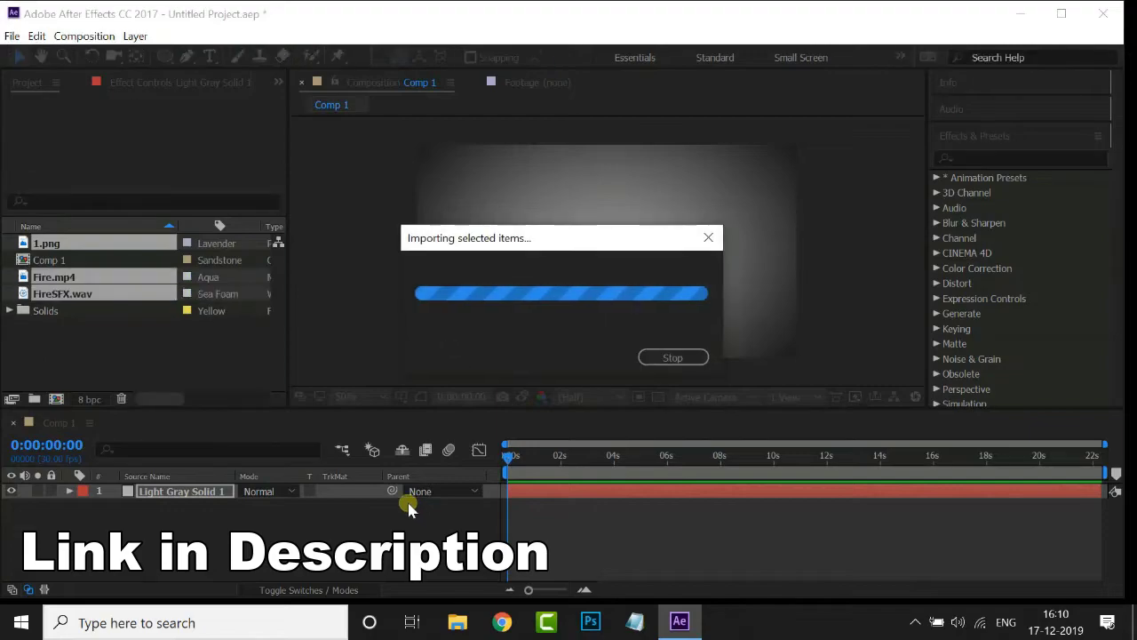
Place Fire.mp4 in the timeline and scrub to the fire burst.
left_click_drag(71, 277, 173, 482)
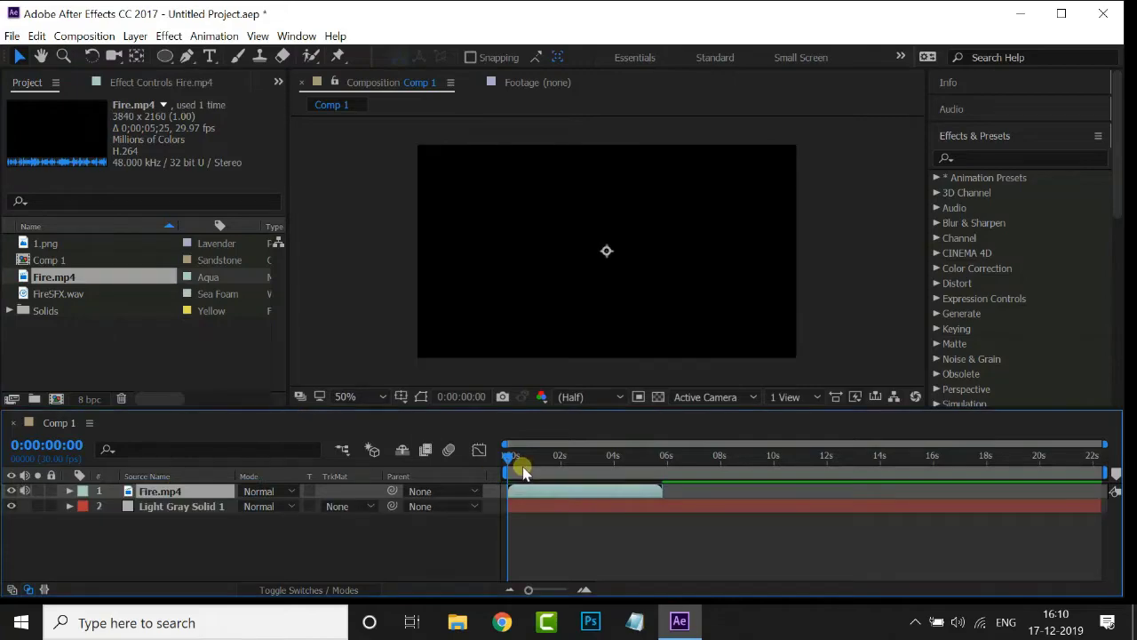
left_click_drag(510, 466, 547, 461)
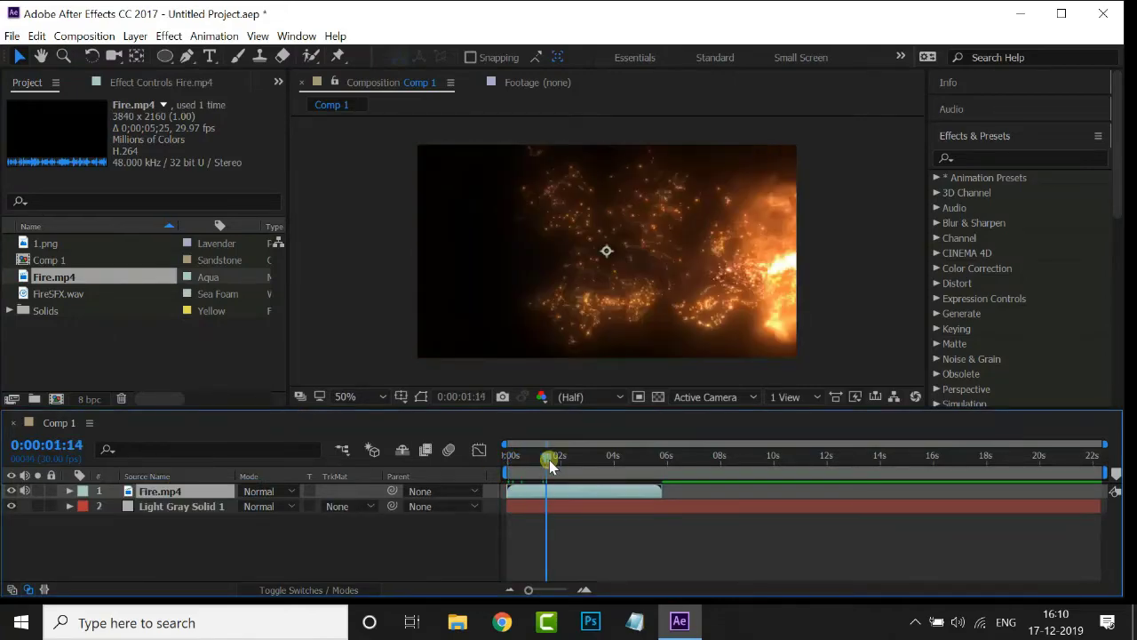
scroll(653, 307, "down", 6)
scroll(667, 221, "down", 1)
scroll(642, 240, "up", 7)
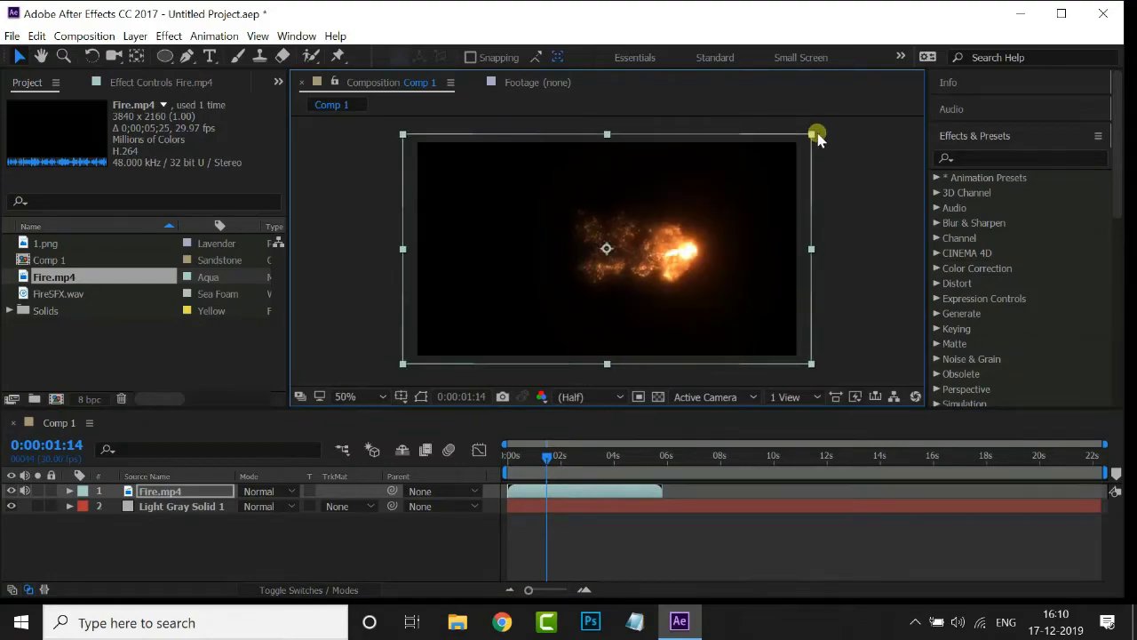
scroll(687, 228, "up", 3)
scroll(690, 224, "down", 2)
scroll(690, 220, "up", 1)
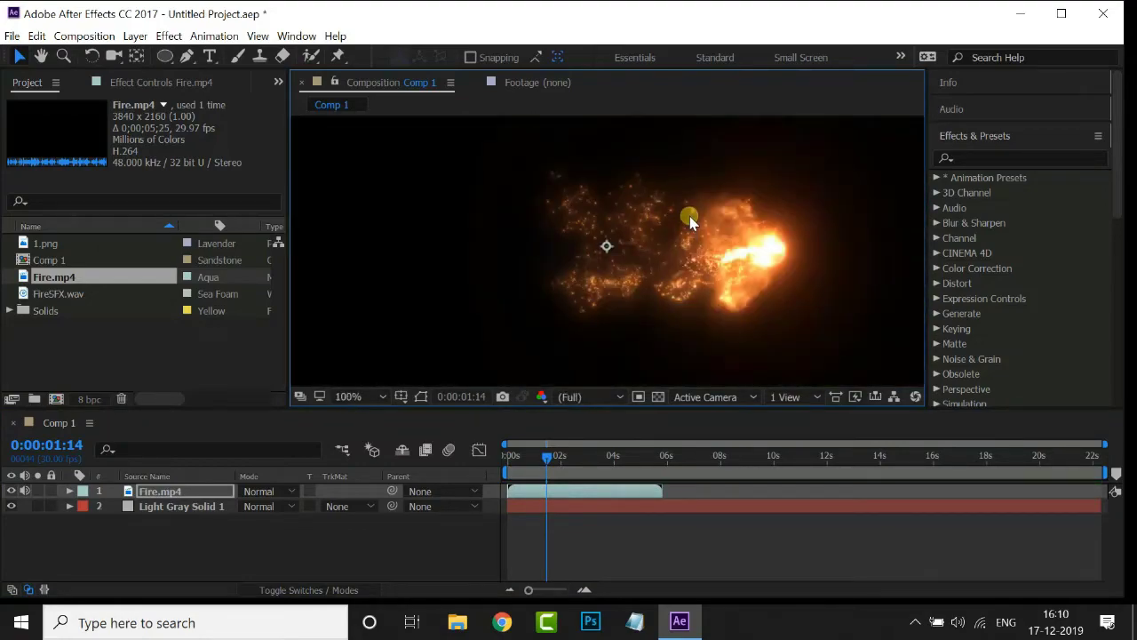
Set Fire.mp4's blend mode to Add and add the 1.png logo on top.
left_click(267, 490)
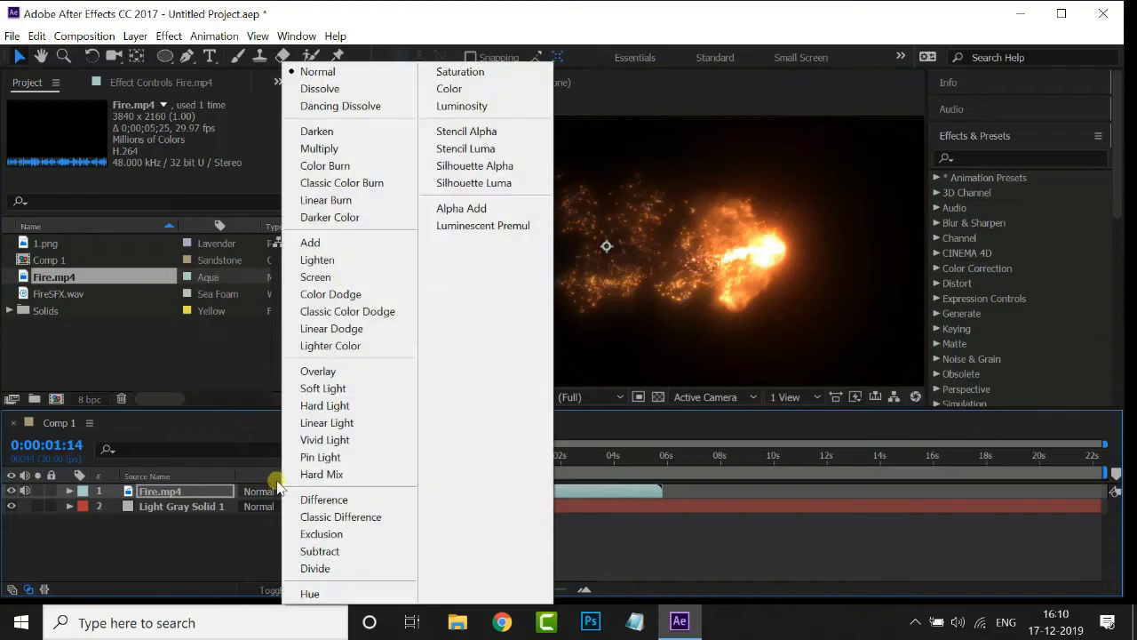
left_click(336, 246)
scroll(517, 234, "down", 3)
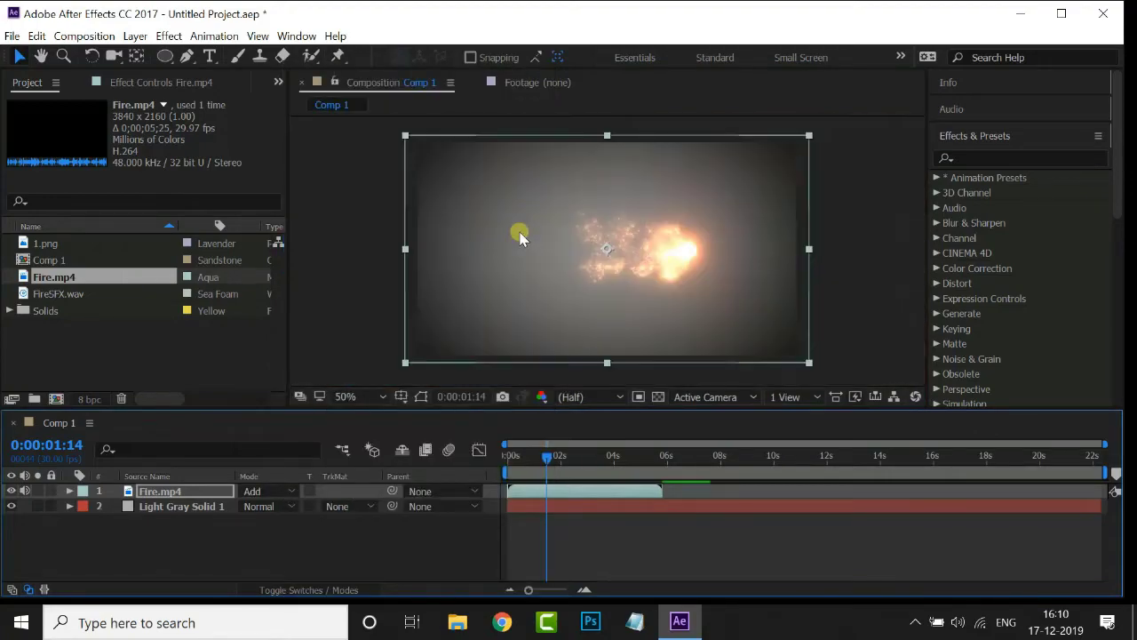
scroll(453, 318, "up", 3)
key("space")
left_click_drag(44, 242, 162, 490)
Scale up the Firehorse logo at about one second in.
left_click_drag(523, 465, 538, 460)
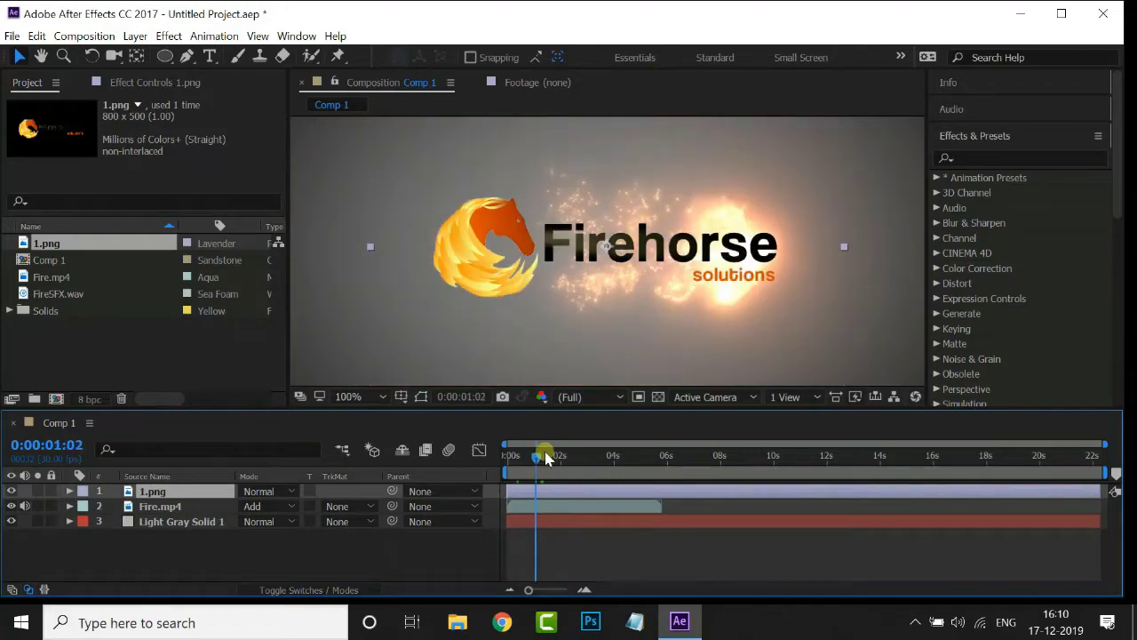
scroll(609, 287, "down", 4)
scroll(662, 246, "up", 4)
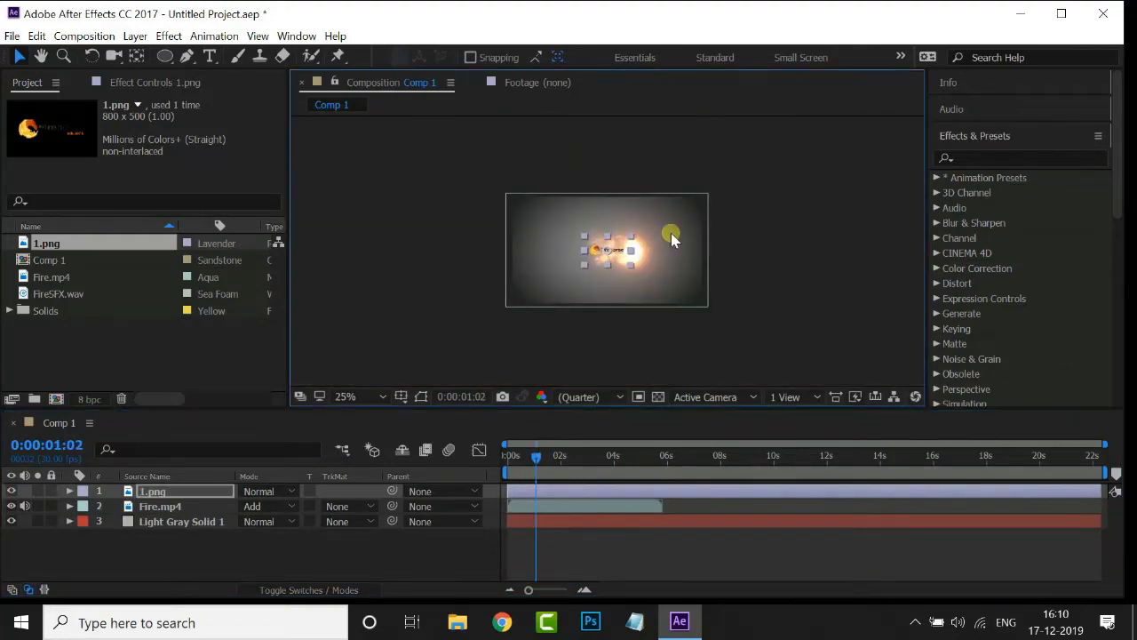
left_click_drag(762, 150, 814, 124)
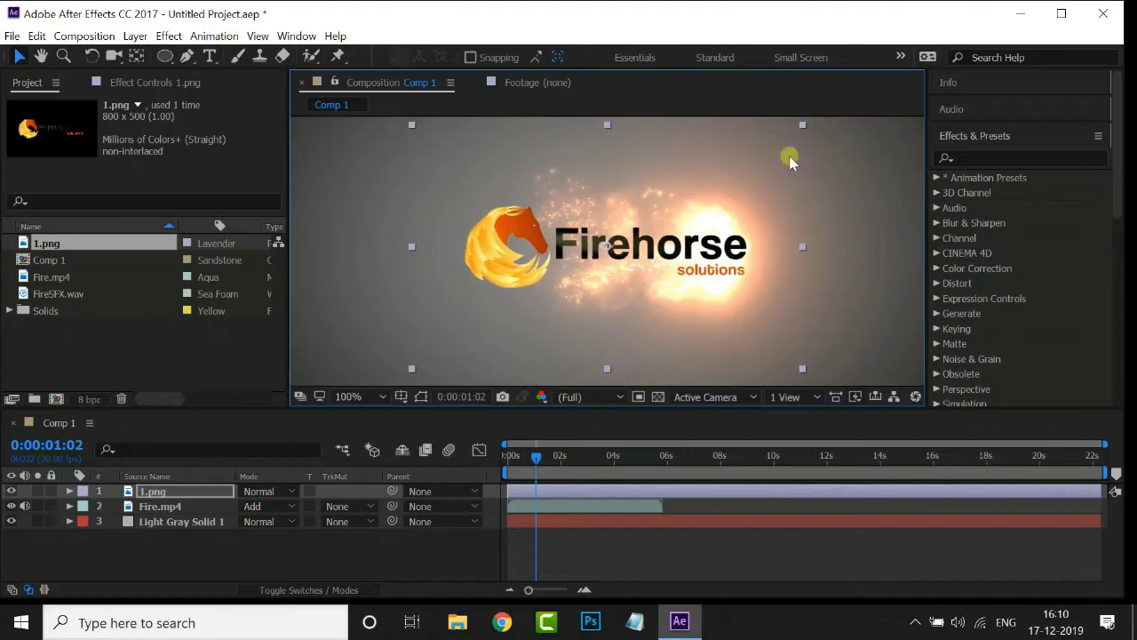
Move Fire.mp4 above the logo layer and select 1.png at the burst's start.
mouse_move(535, 456)
left_mouse_down()
mouse_move(513, 460)
mouse_move(535, 457)
left_mouse_up()
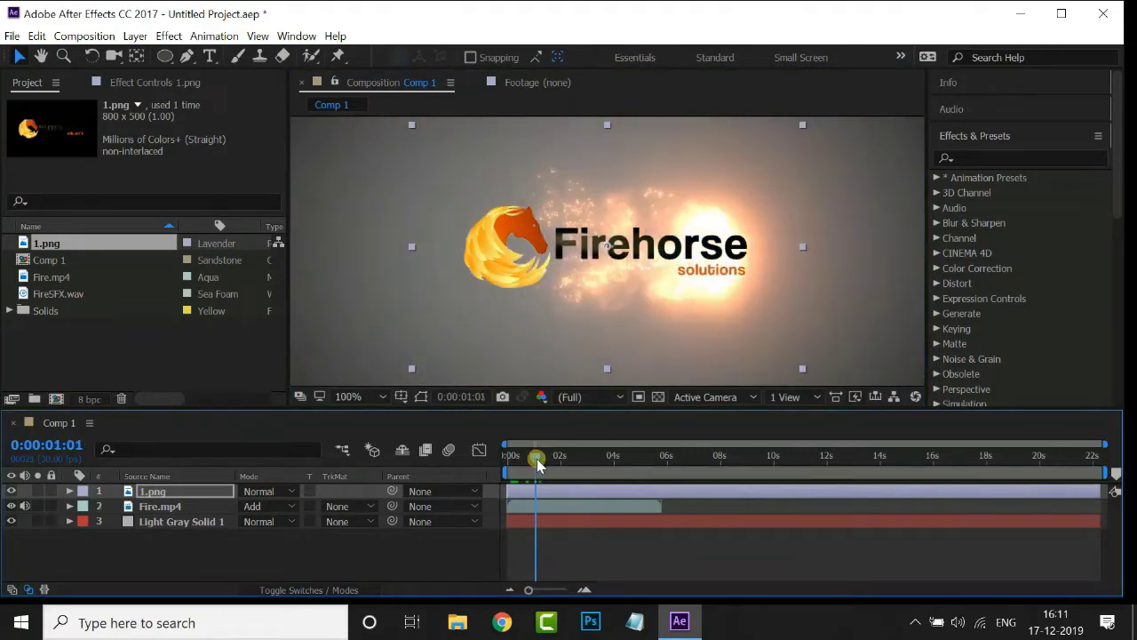
left_click_drag(218, 506, 217, 491)
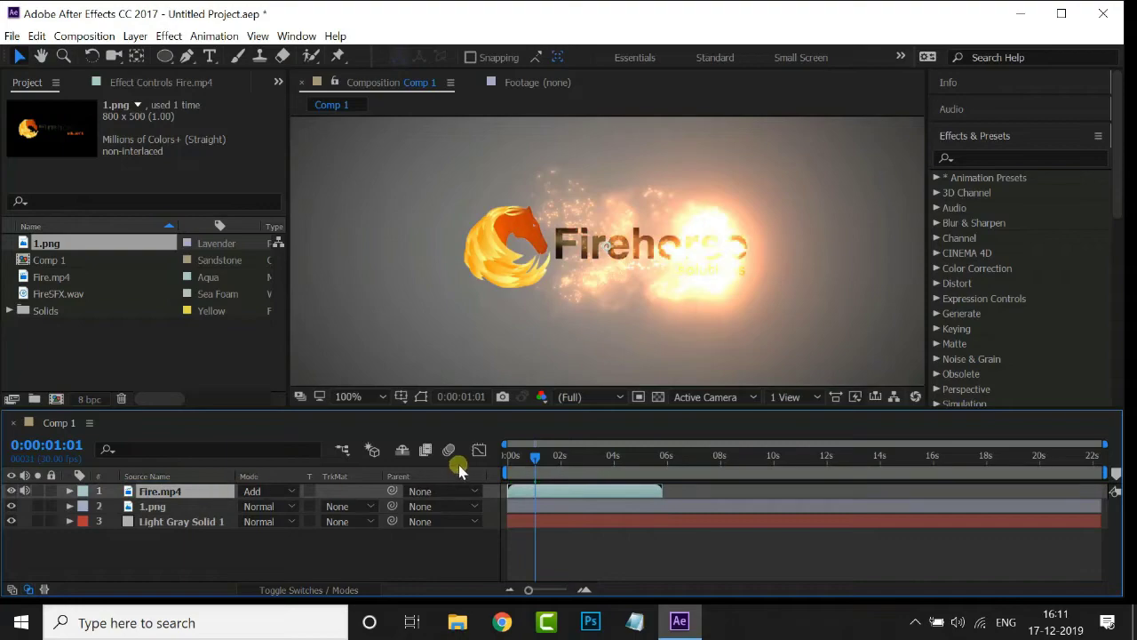
mouse_move(526, 459)
left_mouse_down()
mouse_move(503, 462)
mouse_move(514, 472)
left_mouse_up()
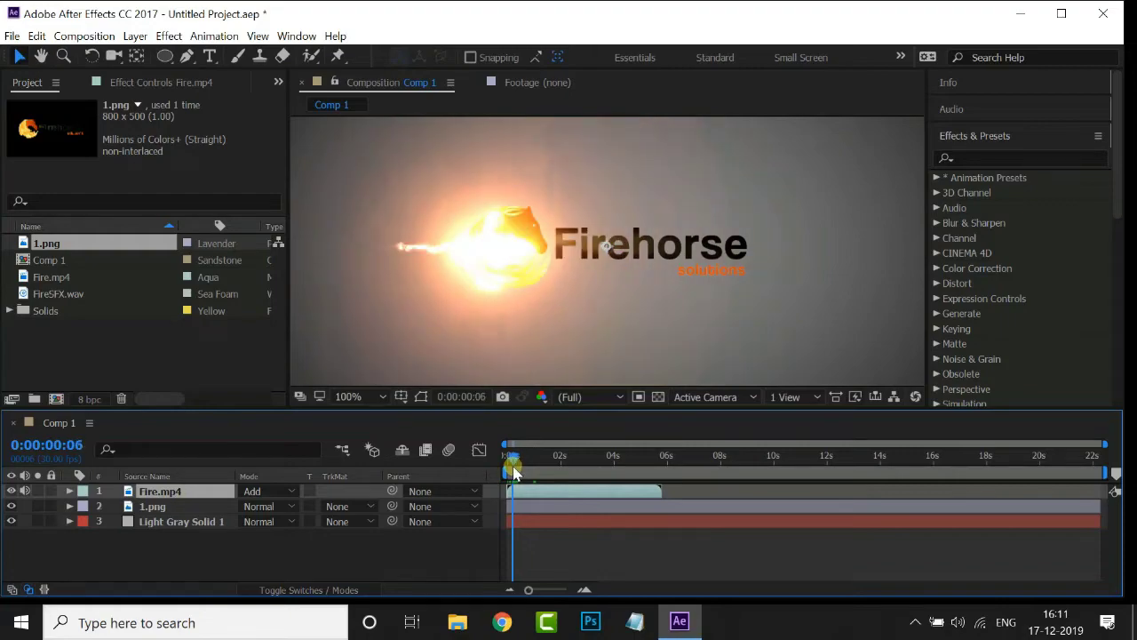
left_click(520, 510)
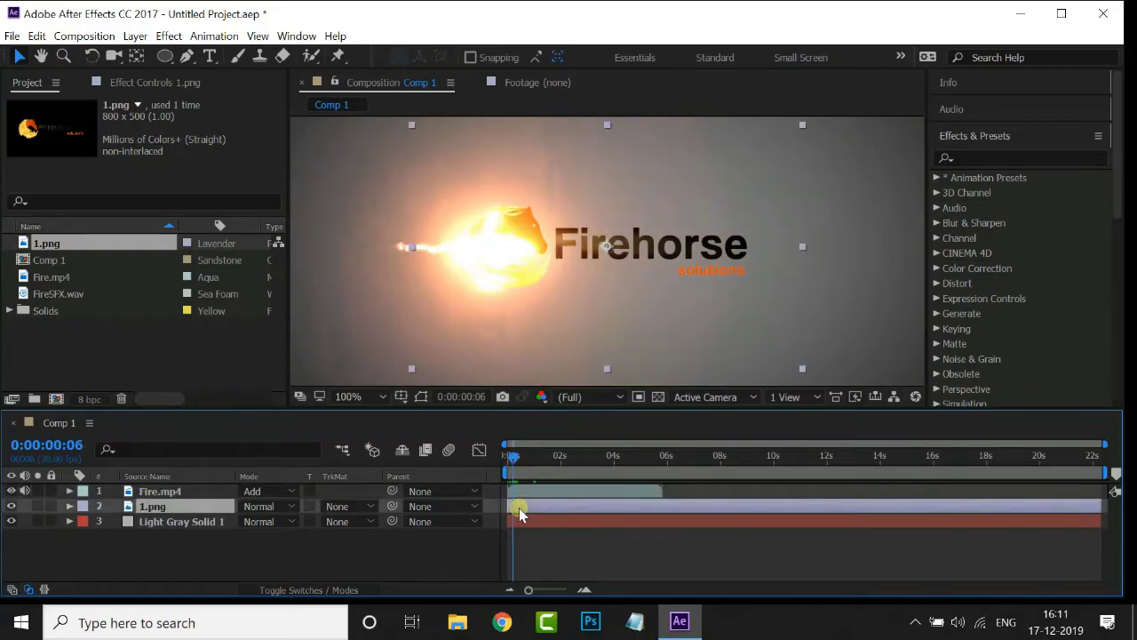
left_click_drag(164, 58, 240, 58)
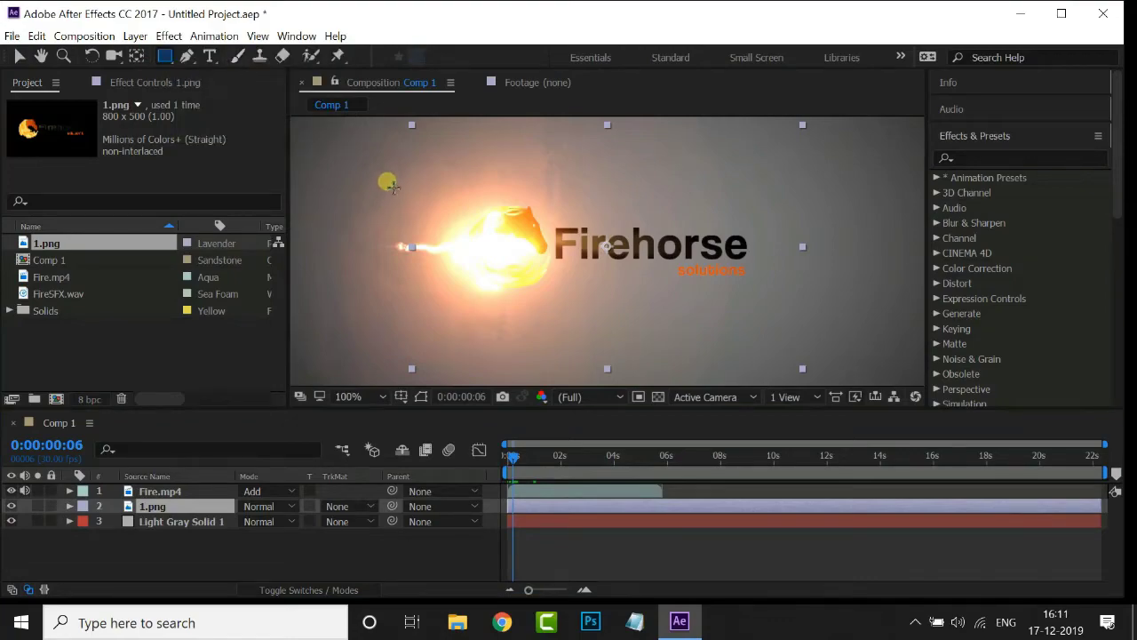
Draw a rectangular mask around the logo and set a first Mask Path keyframe.
left_click_drag(387, 169, 825, 327)
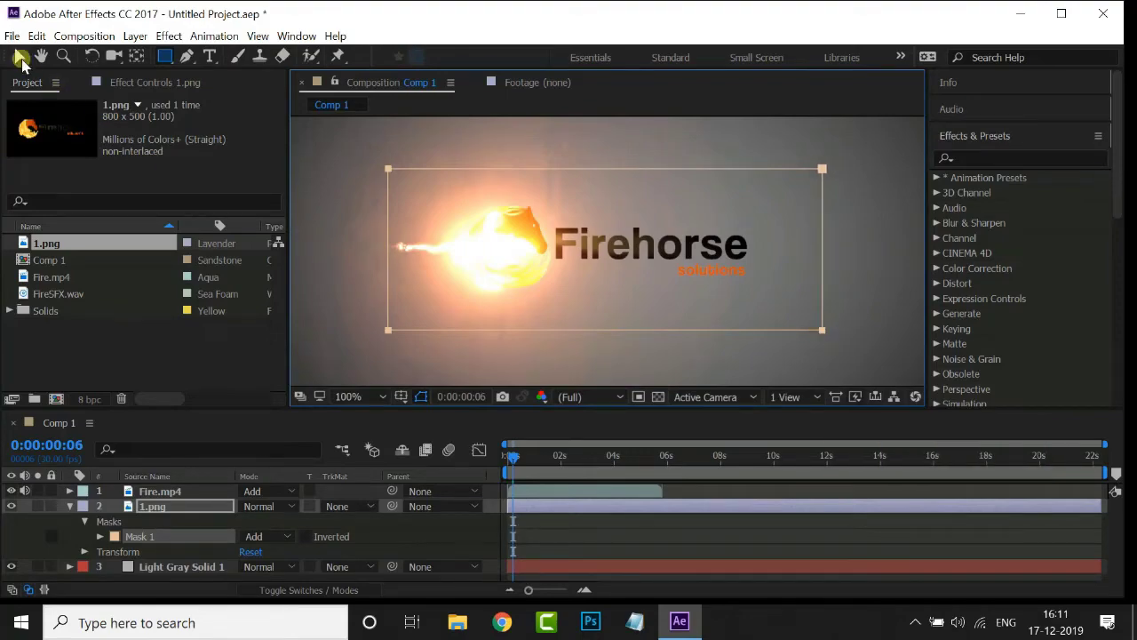
left_click(20, 56)
left_click_drag(856, 143, 448, 331)
left_click(101, 537)
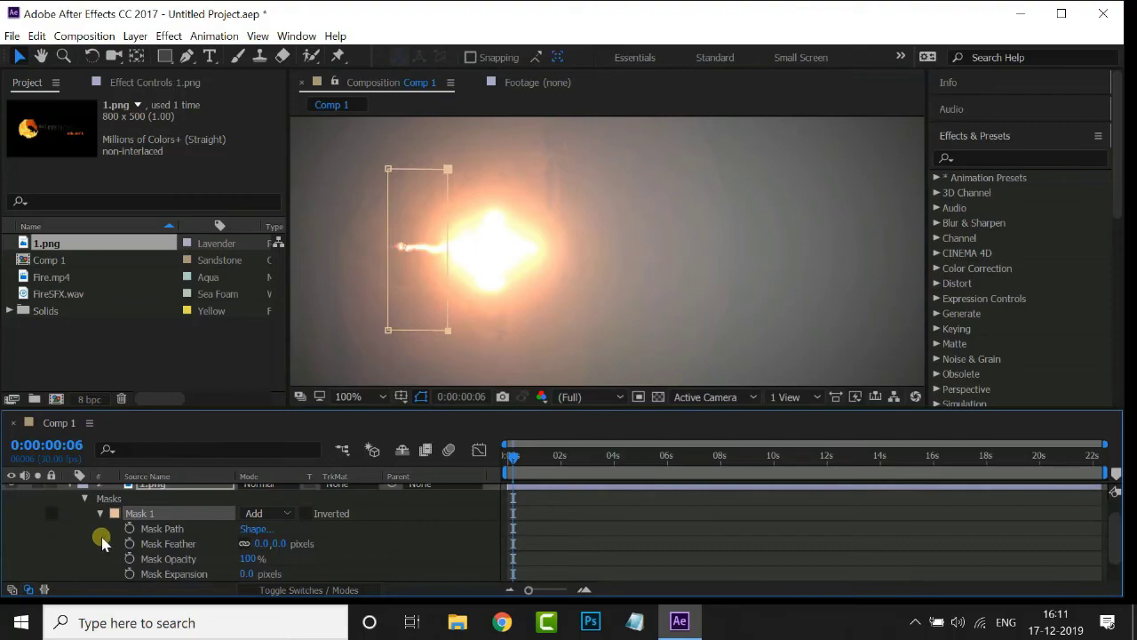
left_click(130, 527)
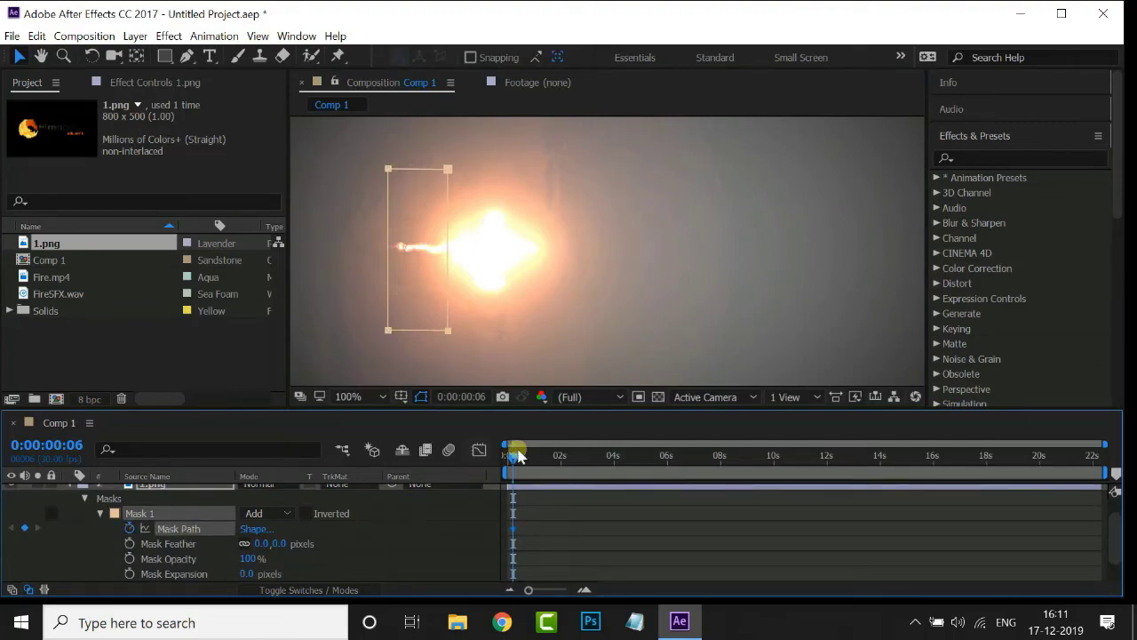
Reshape the mask at 0:00:01:12 so the logo is revealed over time.
left_click_drag(517, 464, 545, 462)
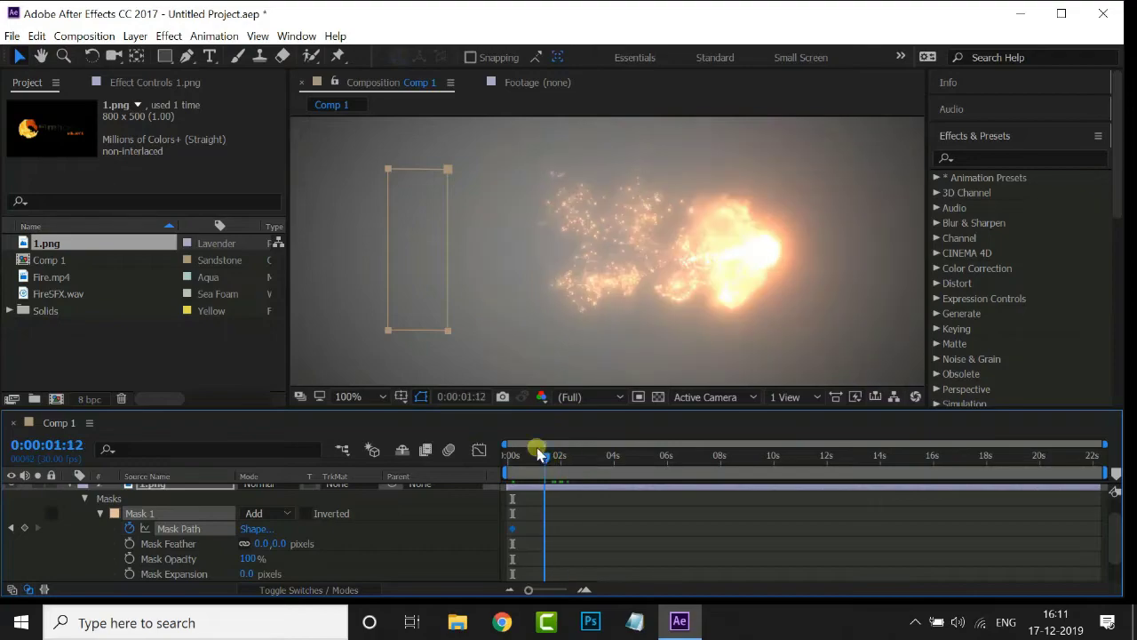
left_click_drag(444, 335, 774, 328)
left_click_drag(544, 459, 508, 458)
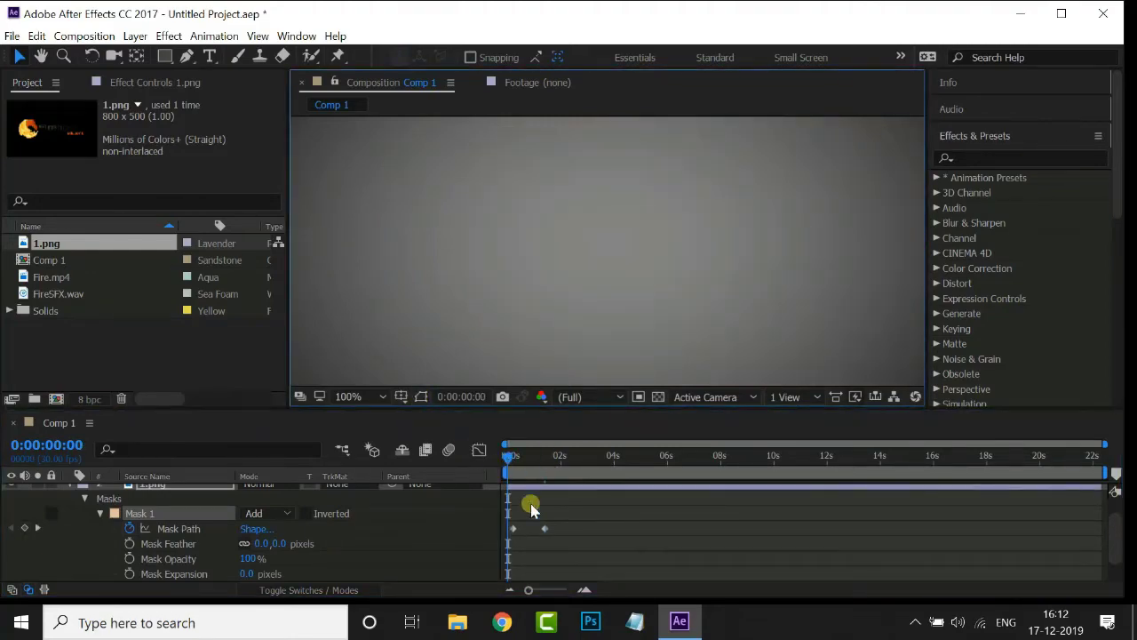
left_click_drag(563, 525, 504, 548)
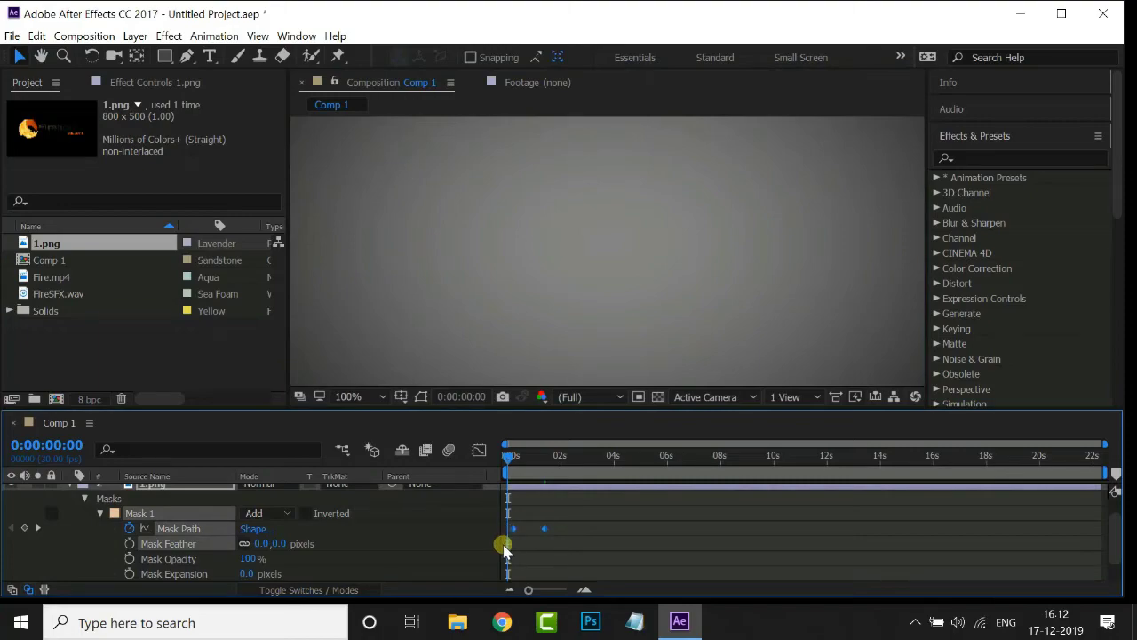
Feather the logo's mask edge to 21 pixels at 0:00:00:13.
left_click_drag(513, 457, 520, 461)
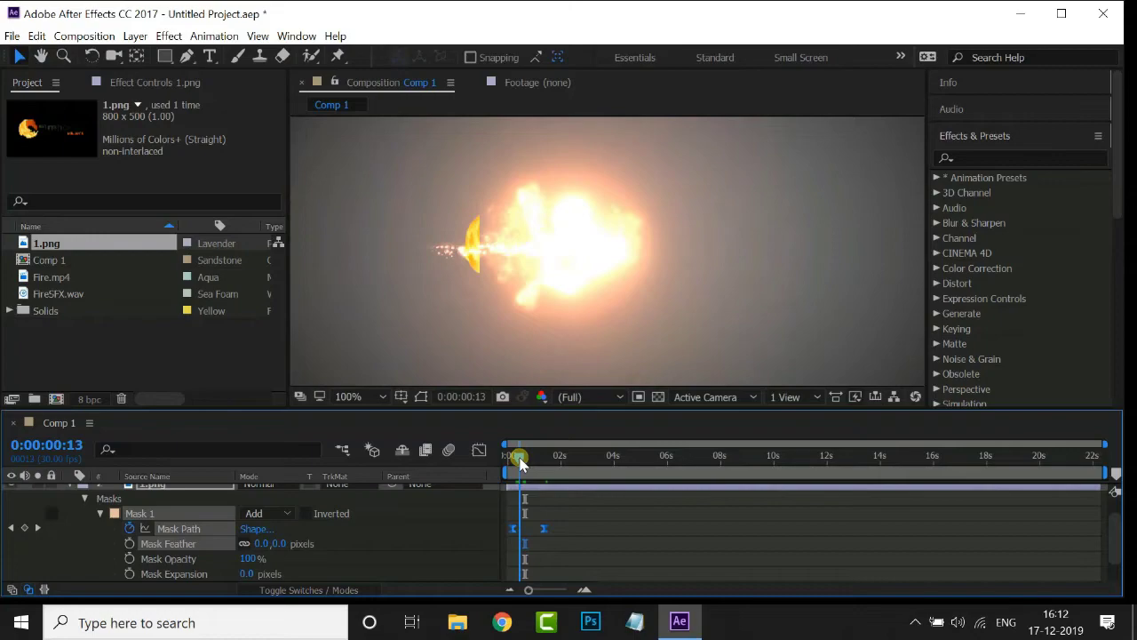
key("period")
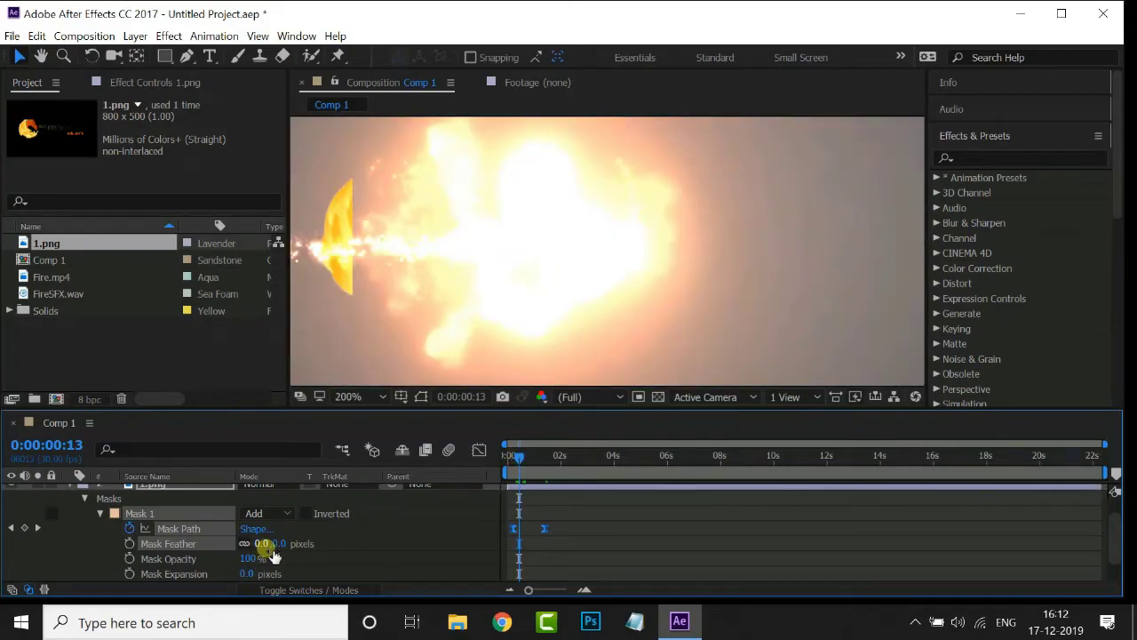
left_click_drag(264, 544, 303, 552)
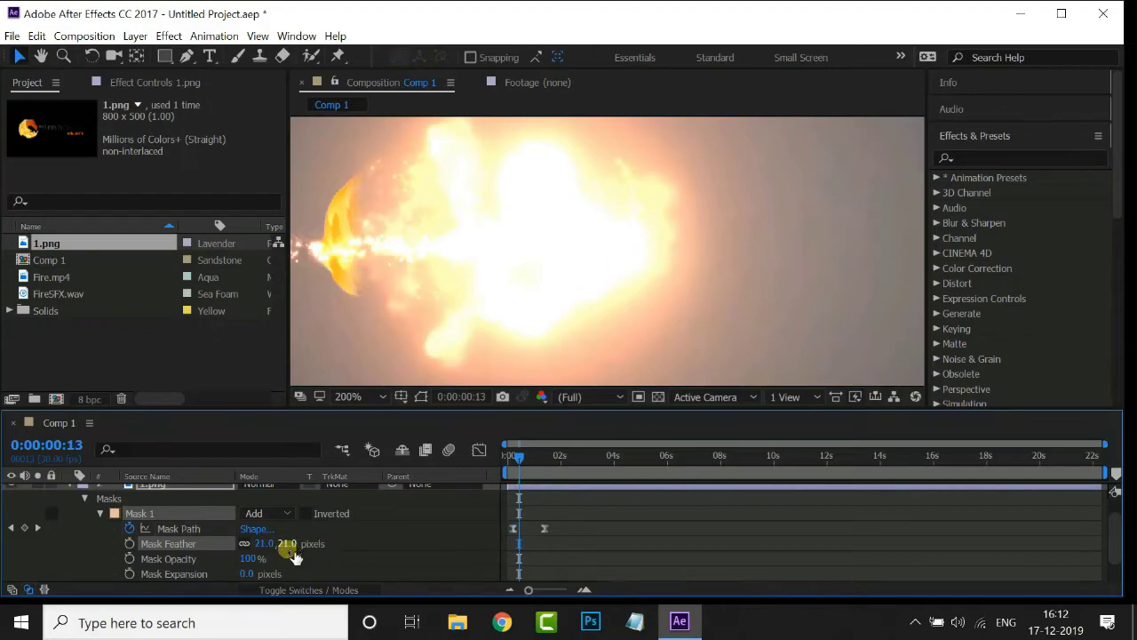
Preview the fire reveal from the start and place the playhead at 0:00:05:22.
left_click_drag(520, 482, 508, 482)
scroll(115, 507, "up", 2)
left_click(69, 506)
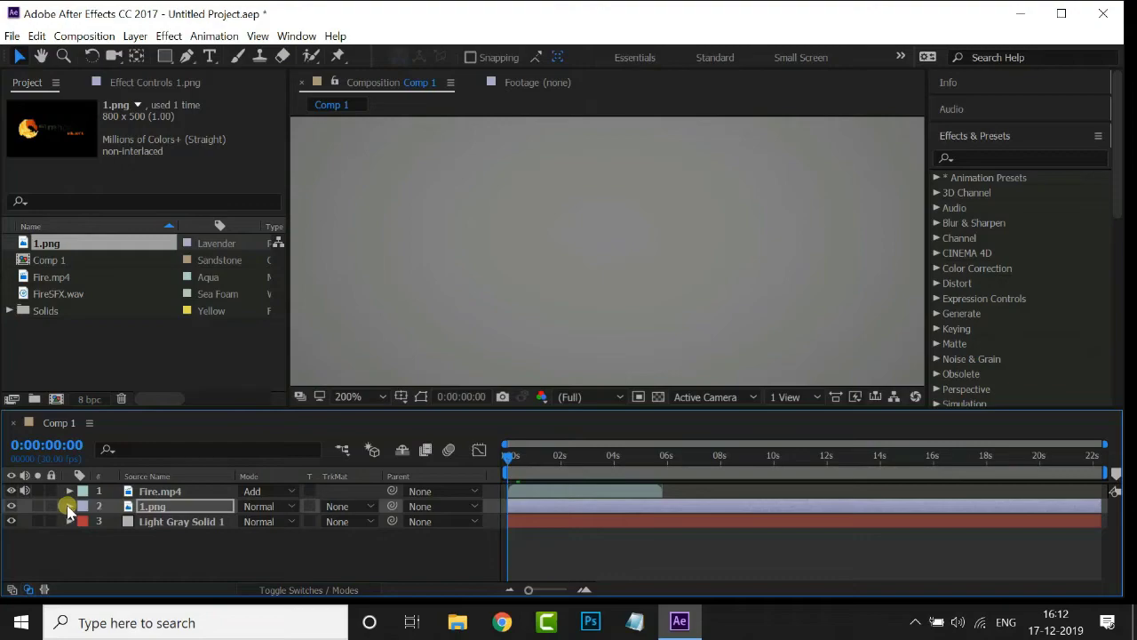
key("space")
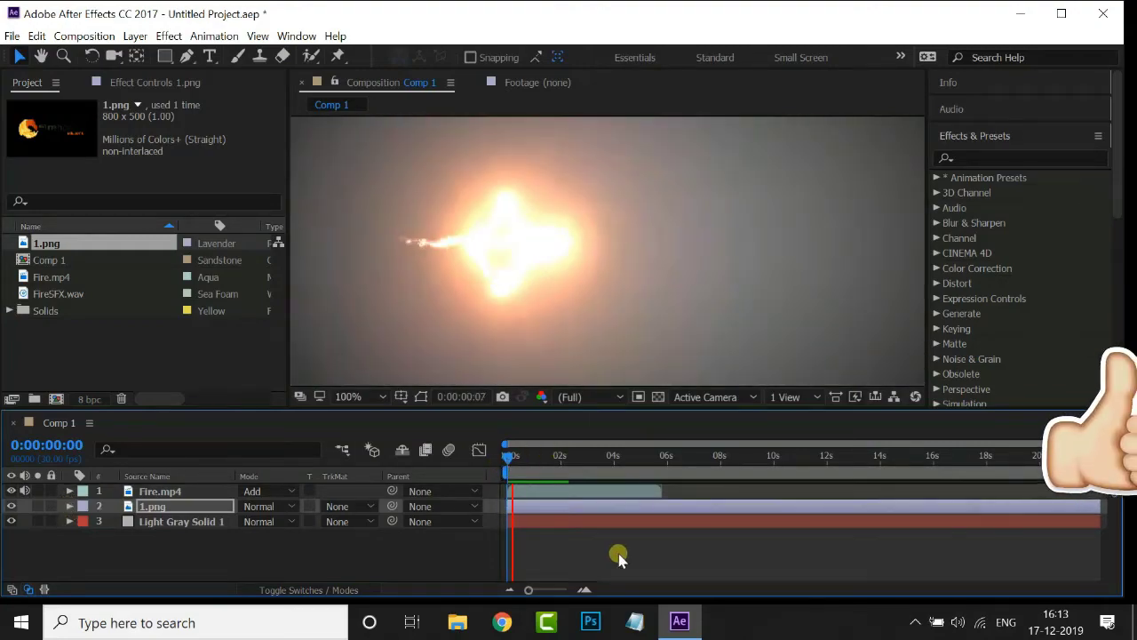
key("space")
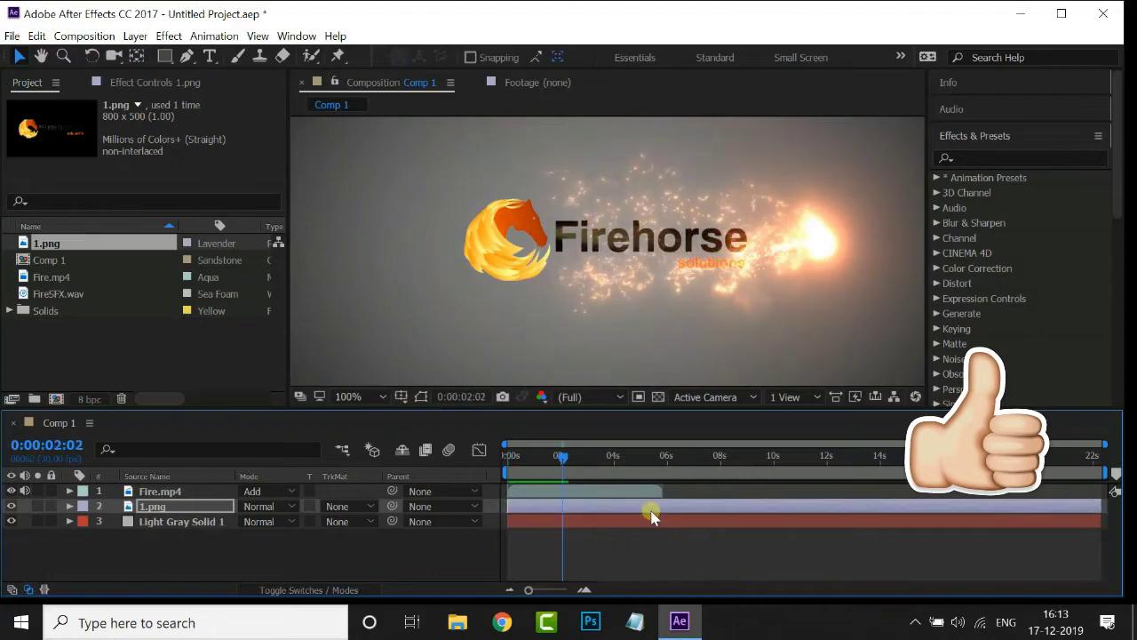
left_click_drag(566, 460, 665, 480)
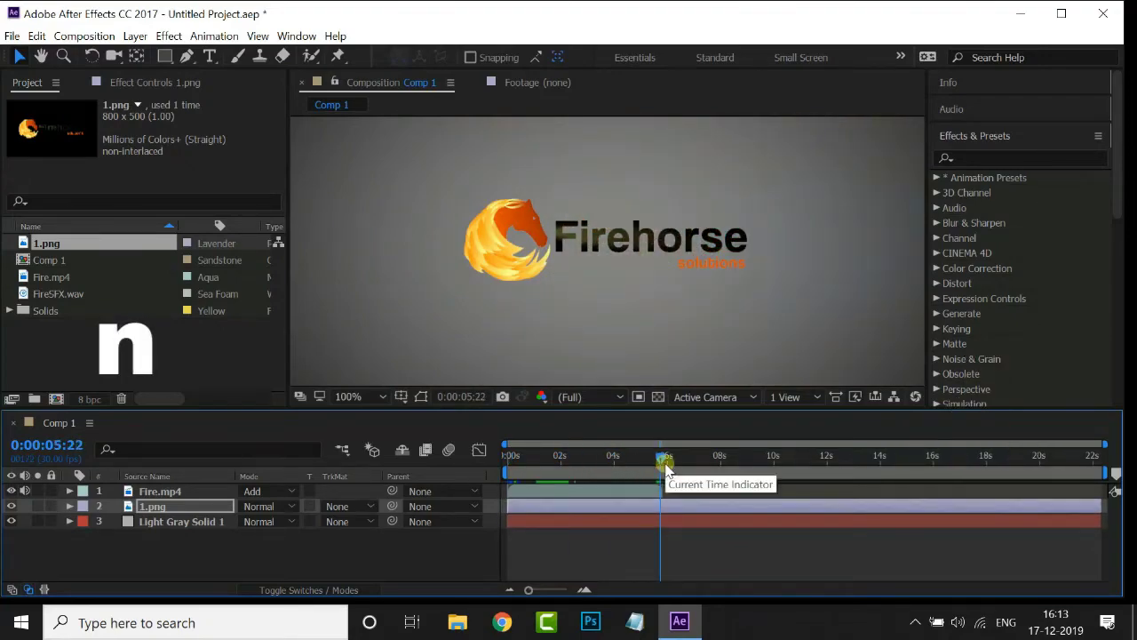
End the work area at 0:00:05:22 and trim the composition to it.
key("n")
right_click(613, 476)
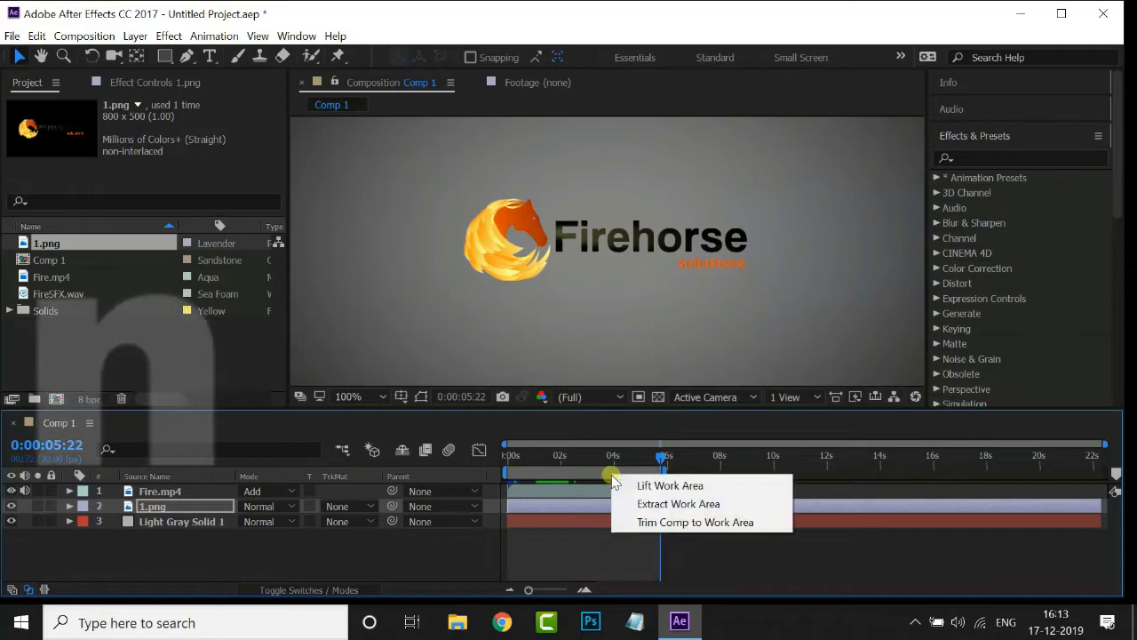
left_click(635, 523)
Add FireSFX.wav as a layer at the first frame, then select 1.png at 0:00:01:23.
left_click(698, 456)
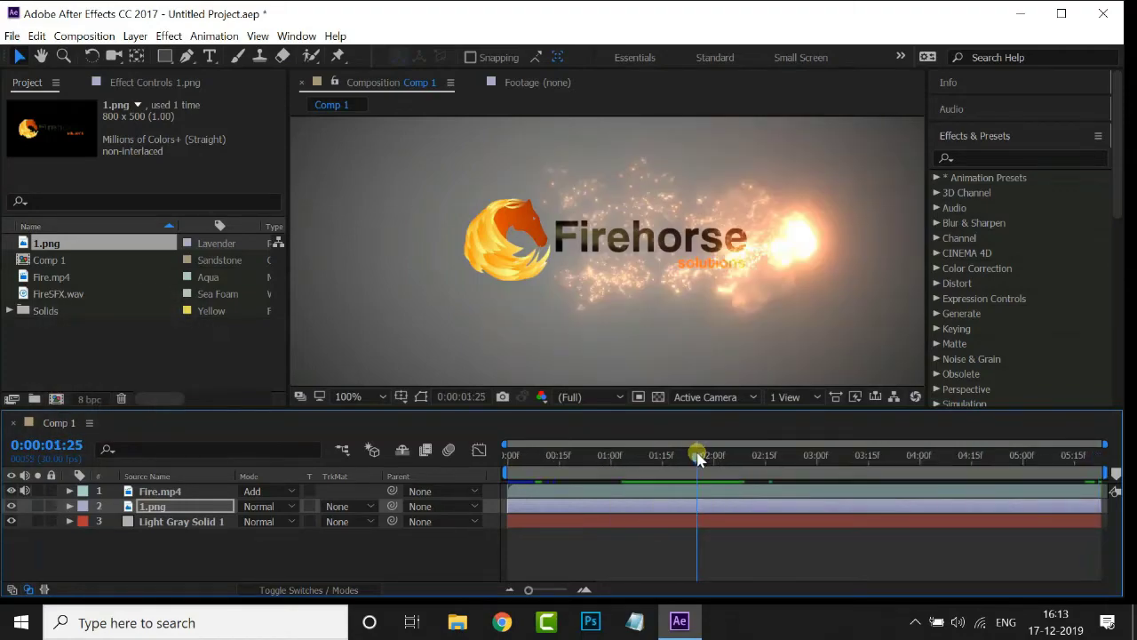
left_click_drag(537, 471, 508, 471)
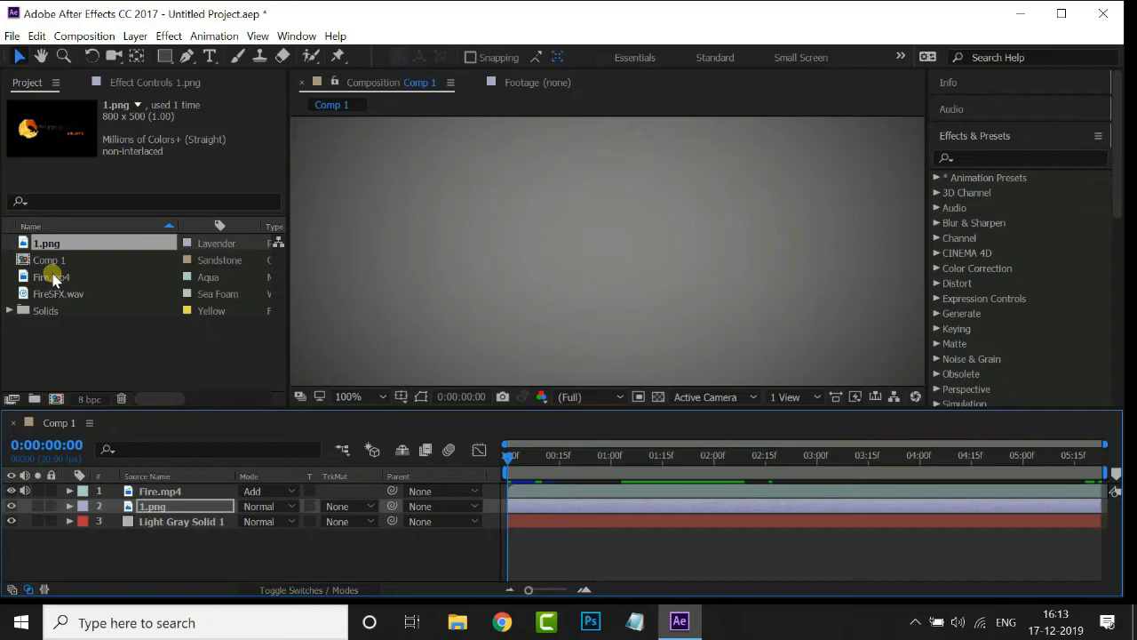
left_click_drag(56, 295, 131, 548)
left_click_drag(509, 462, 732, 461)
left_click(731, 504)
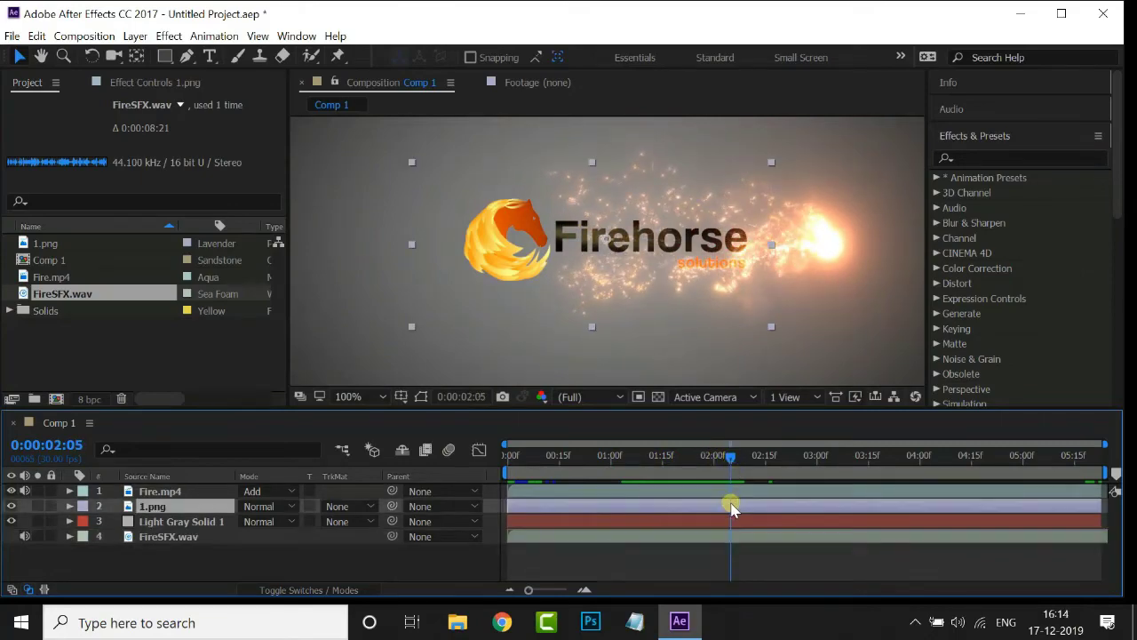
Keyframe the logo's Scale from 82.4% to 130.4% at 0:00:03:17 and ease both keyframes.
key("s")
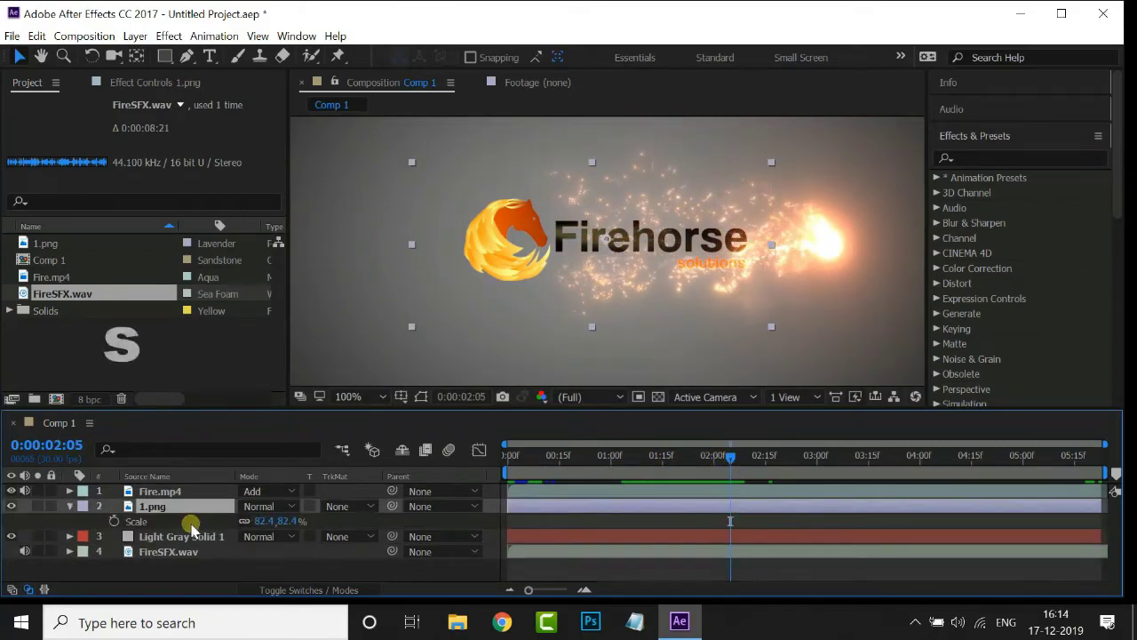
left_click(112, 522)
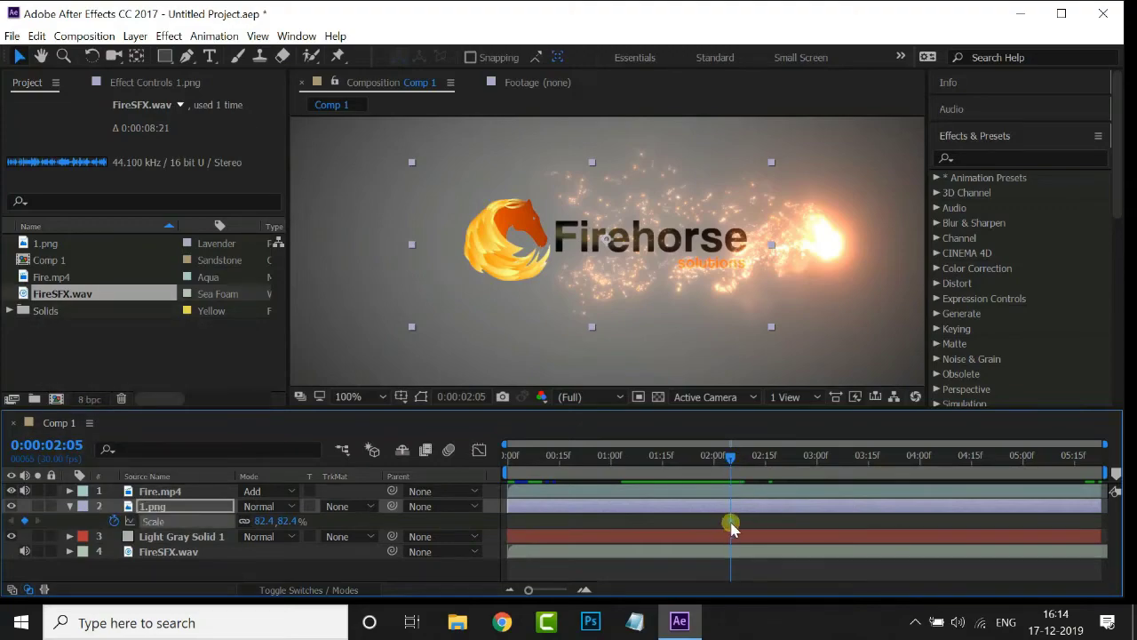
left_click_drag(730, 456, 866, 470)
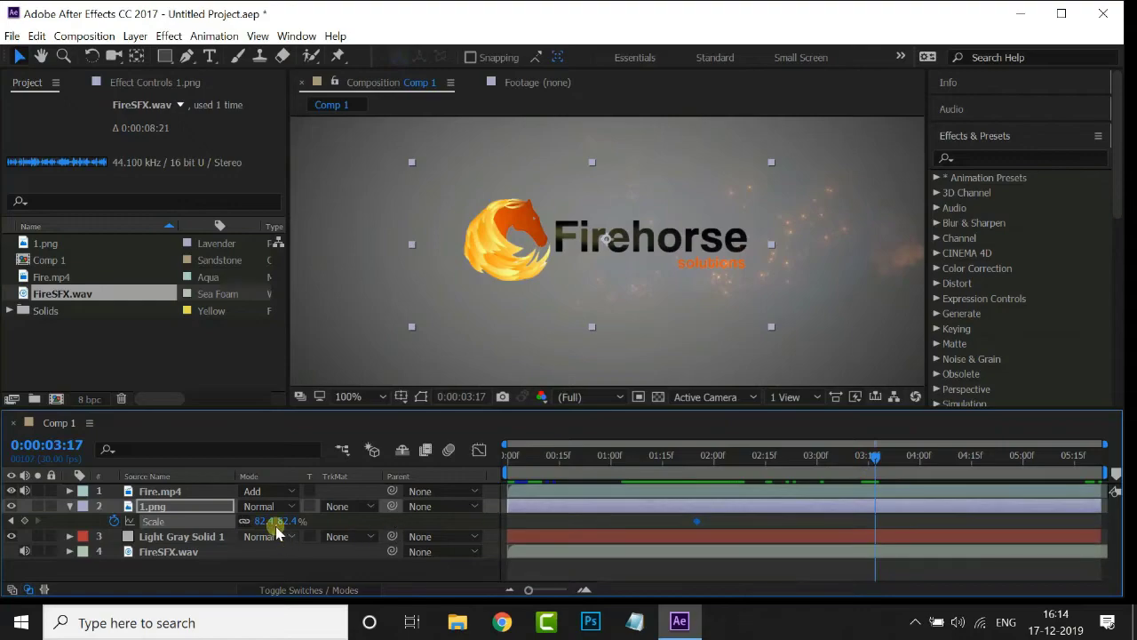
left_click_drag(262, 521, 670, 482)
left_click_drag(897, 512, 643, 533)
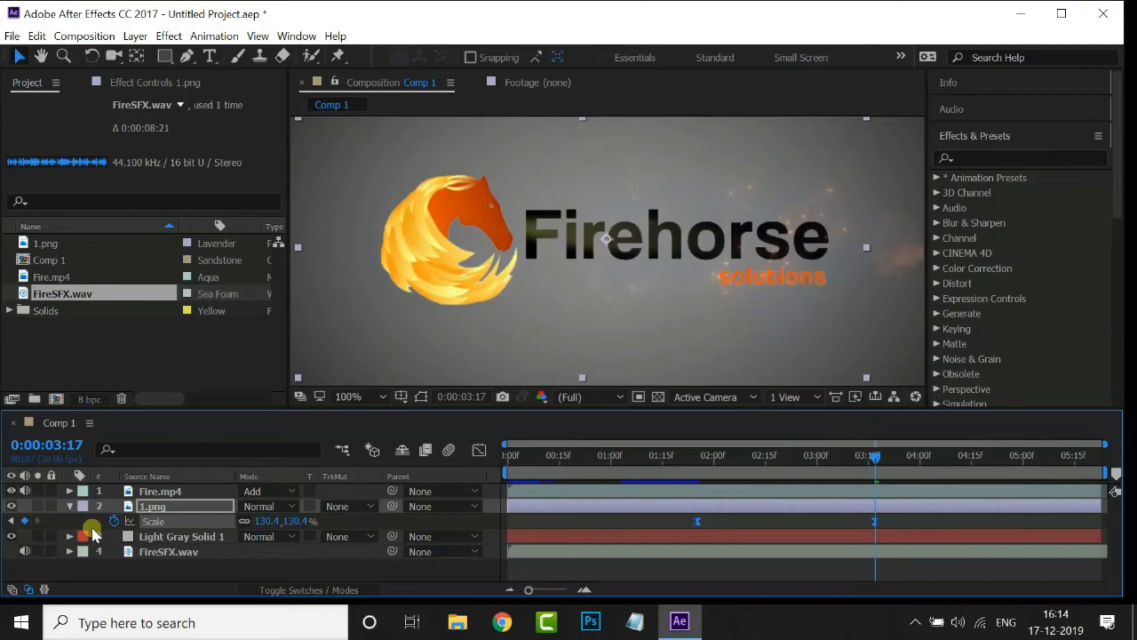
left_click(70, 506)
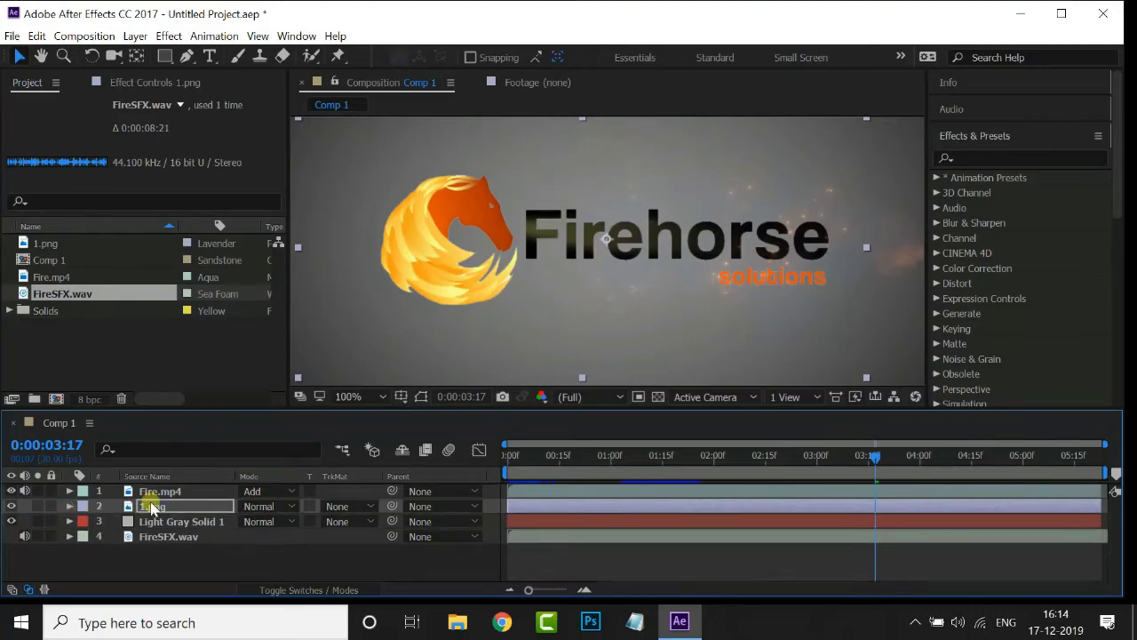
Duplicate the 1.png layer and add a pure white FFFFFF full-frame solid.
key("ctrl+d")
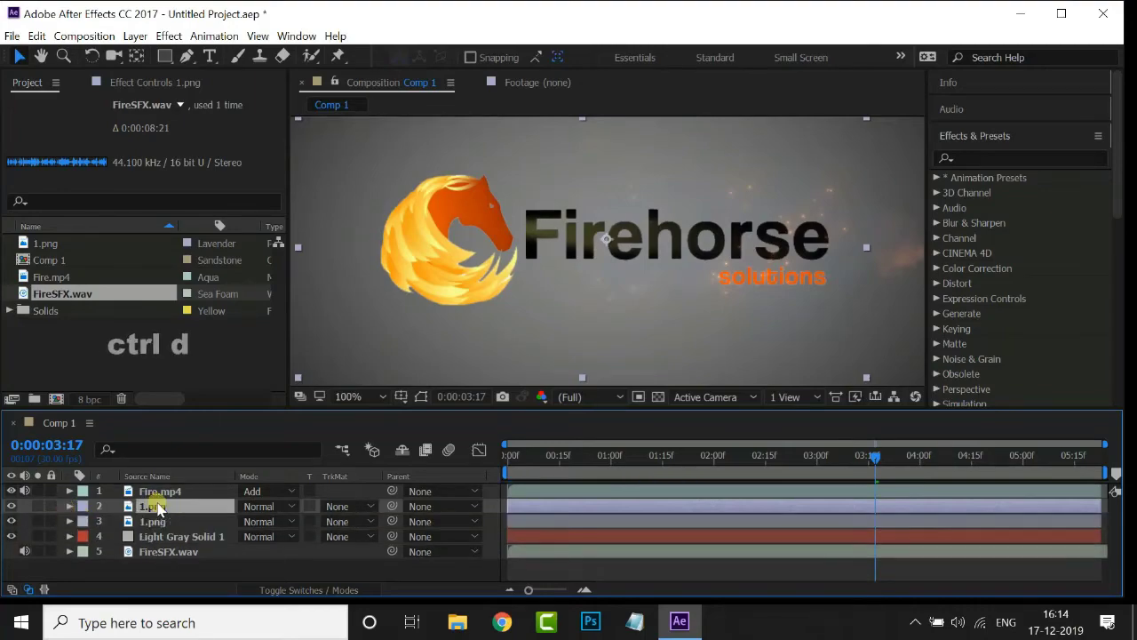
right_click(185, 565)
mouse_move(261, 415)
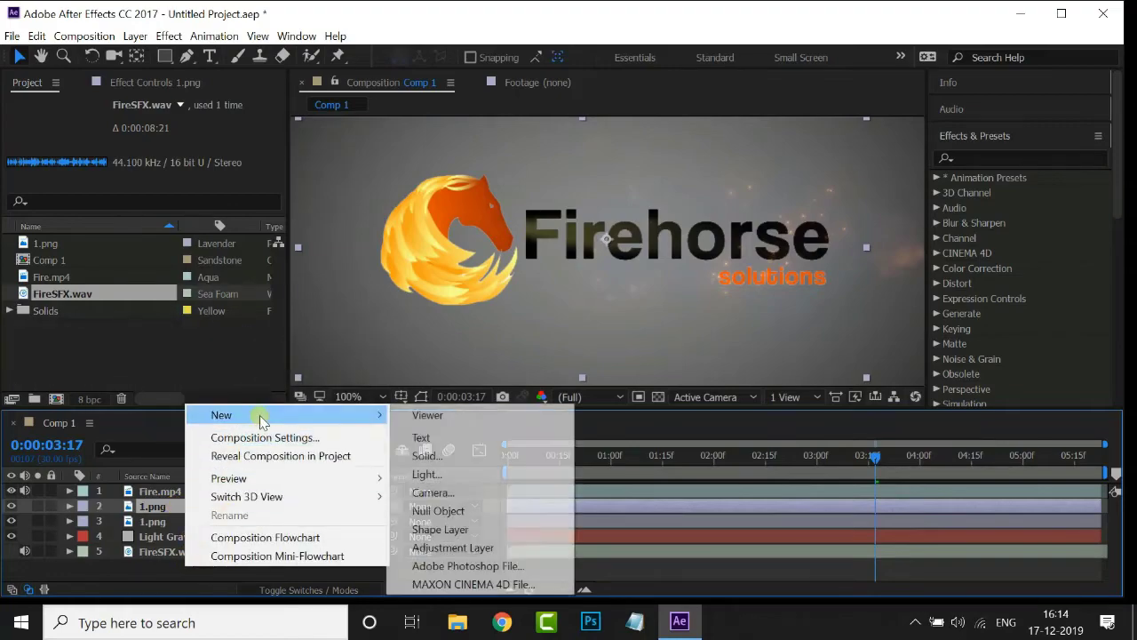
left_click(432, 459)
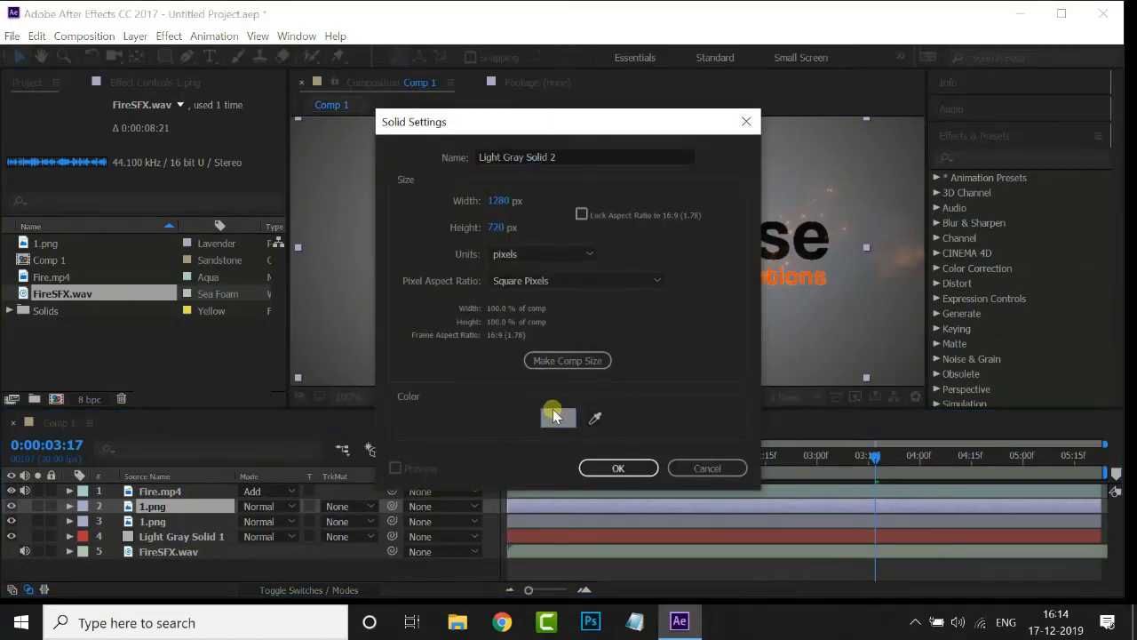
left_click(555, 415)
left_click_drag(233, 436, 77, 391)
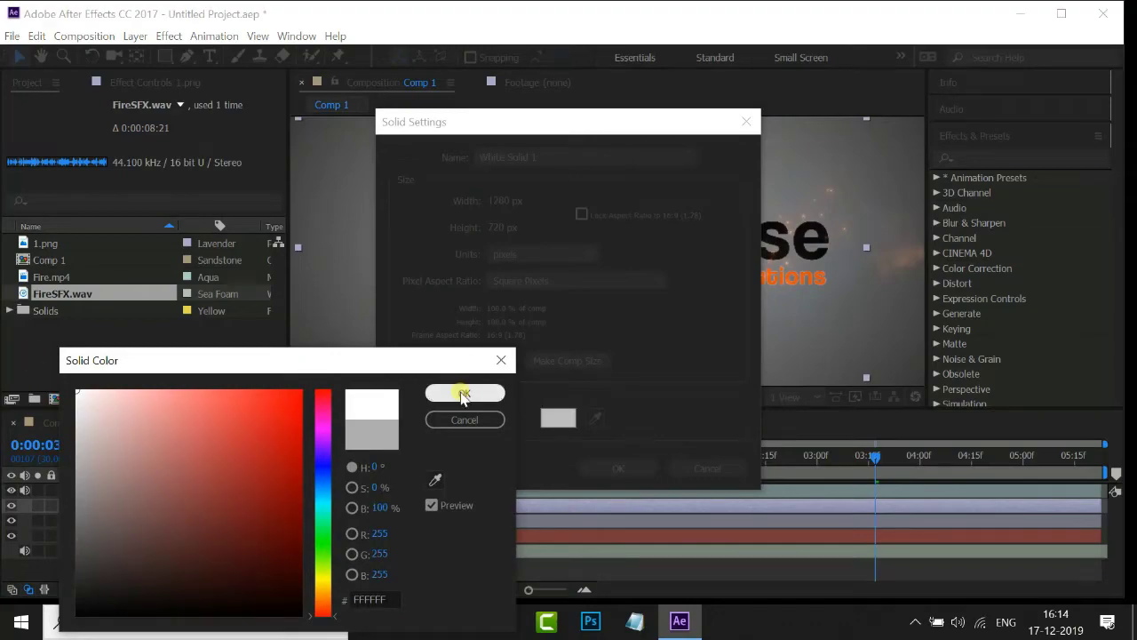
left_click(463, 392)
left_click(607, 465)
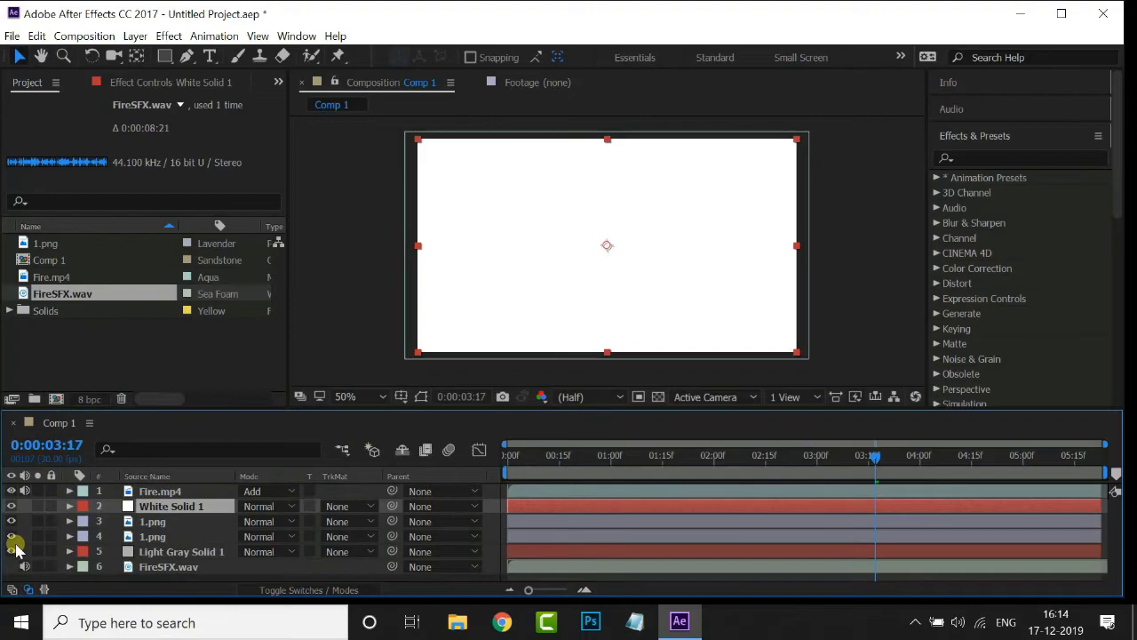
Mask White Solid 1 to a thin strip above the logo, feathered 20 pixels.
left_click(10, 506)
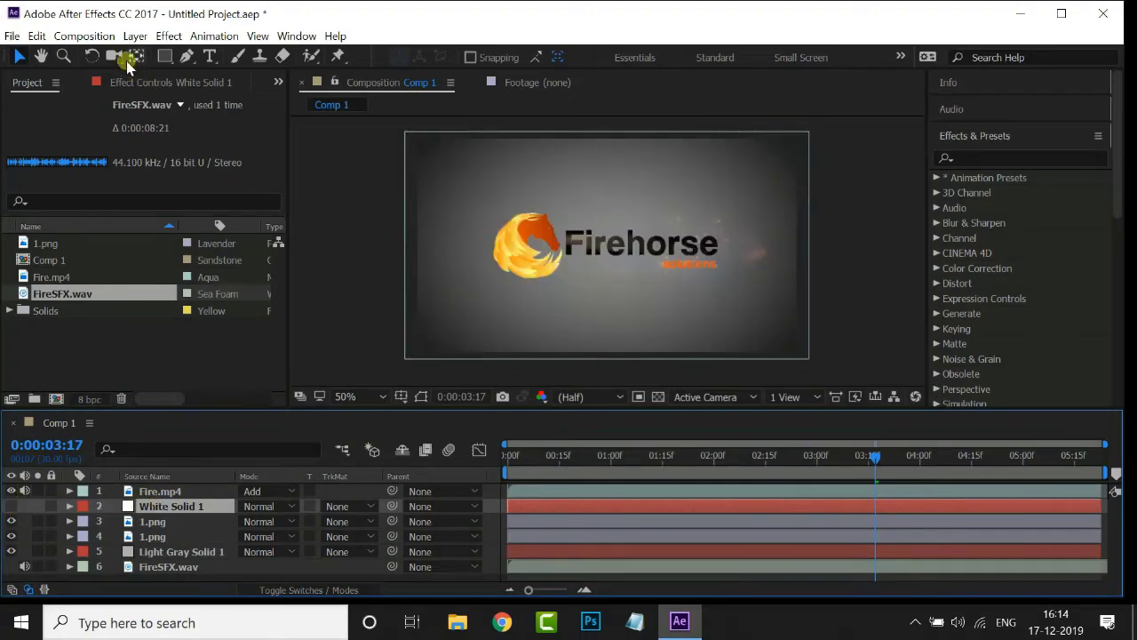
left_click(165, 55)
left_click_drag(457, 175, 742, 192)
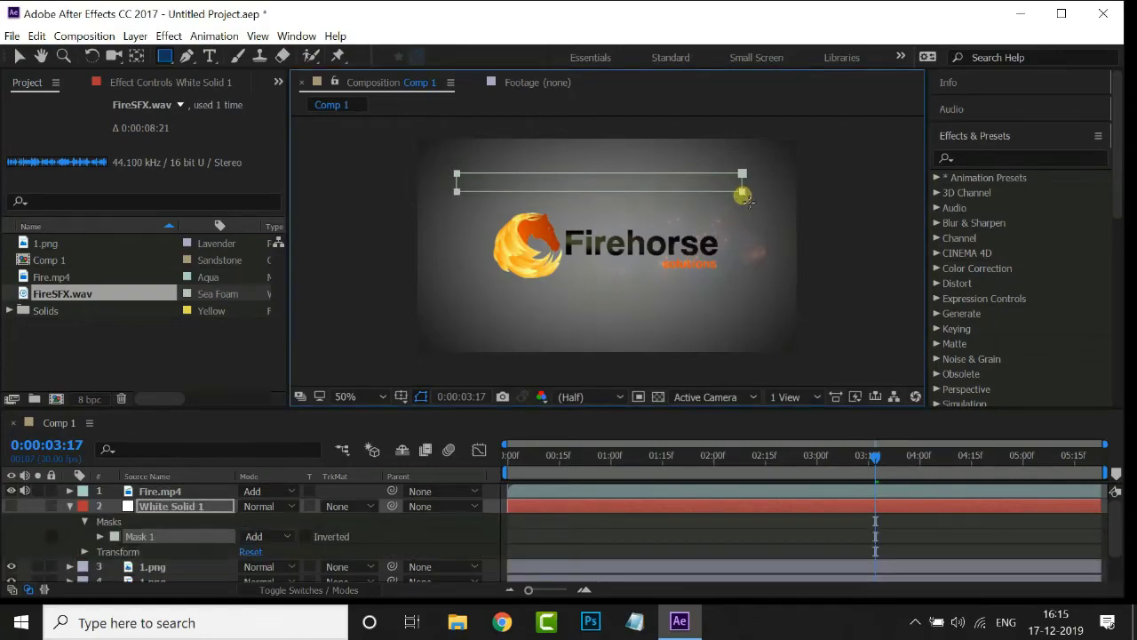
left_click(16, 505)
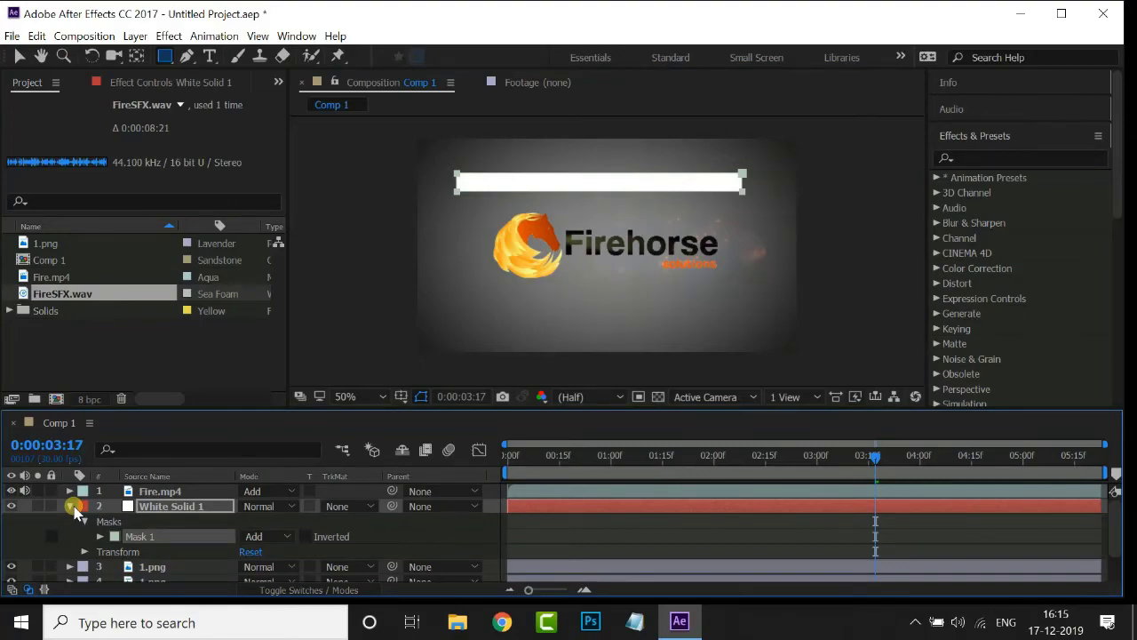
left_click(100, 535)
scroll(134, 546, "down", 2)
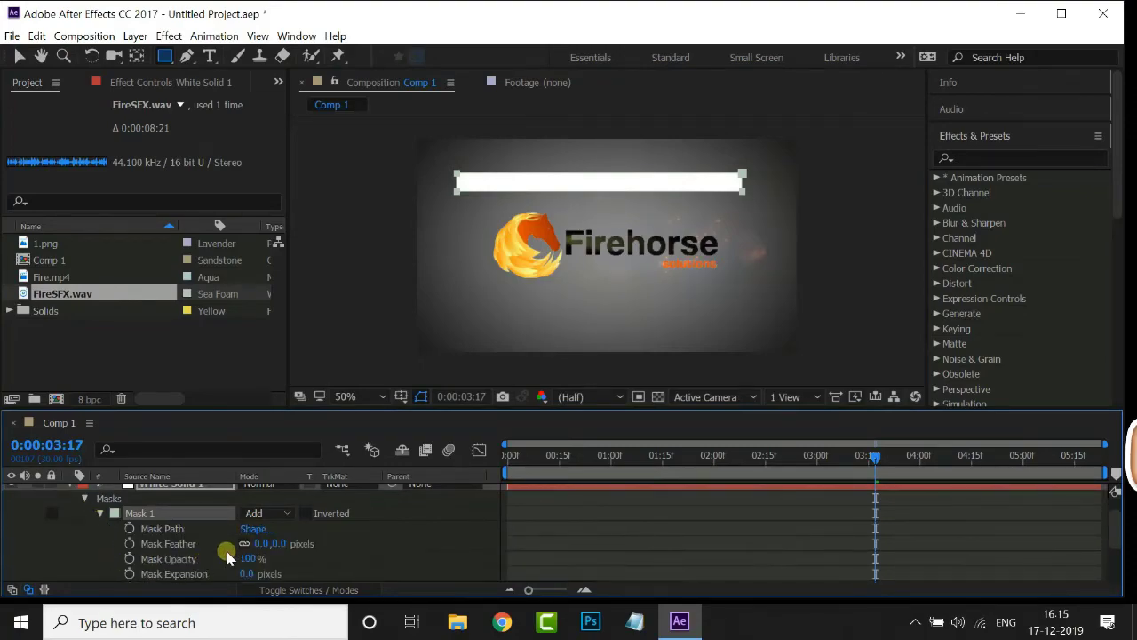
left_click_drag(262, 550, 278, 544)
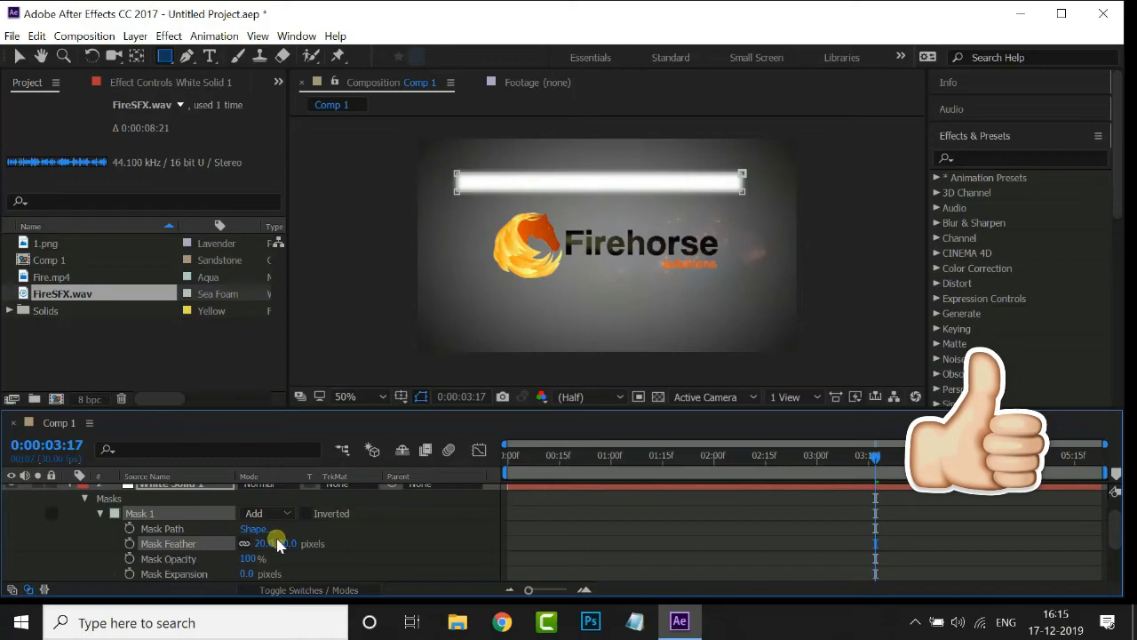
left_click(70, 491)
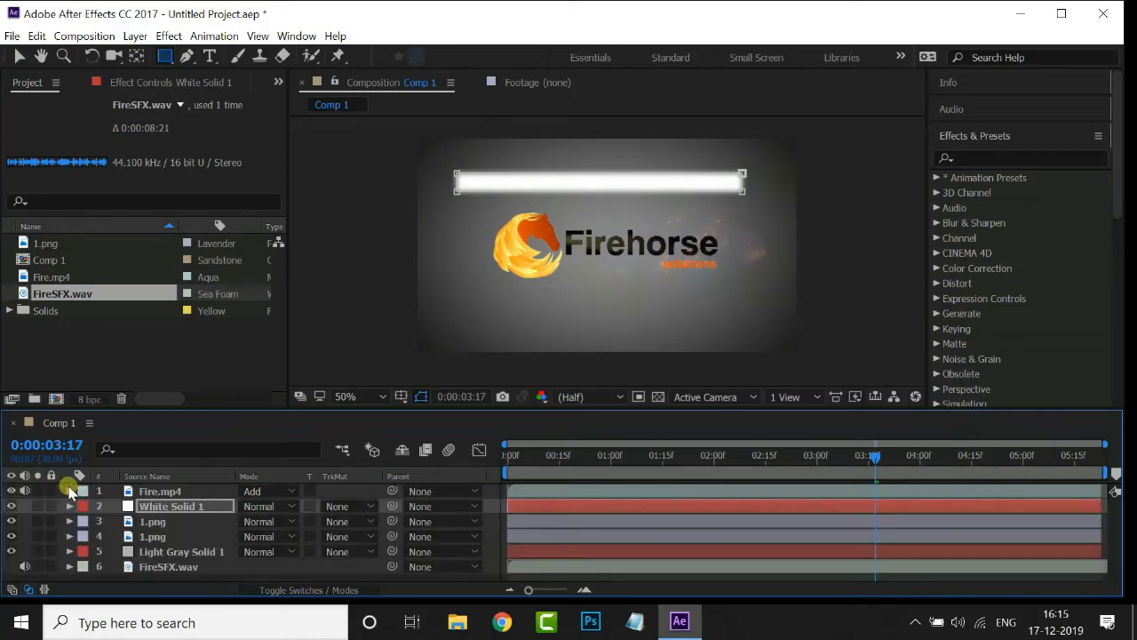
Rotate White Solid 1 to 39° and move the bar to the frame's lower left.
left_click(193, 510)
key("r")
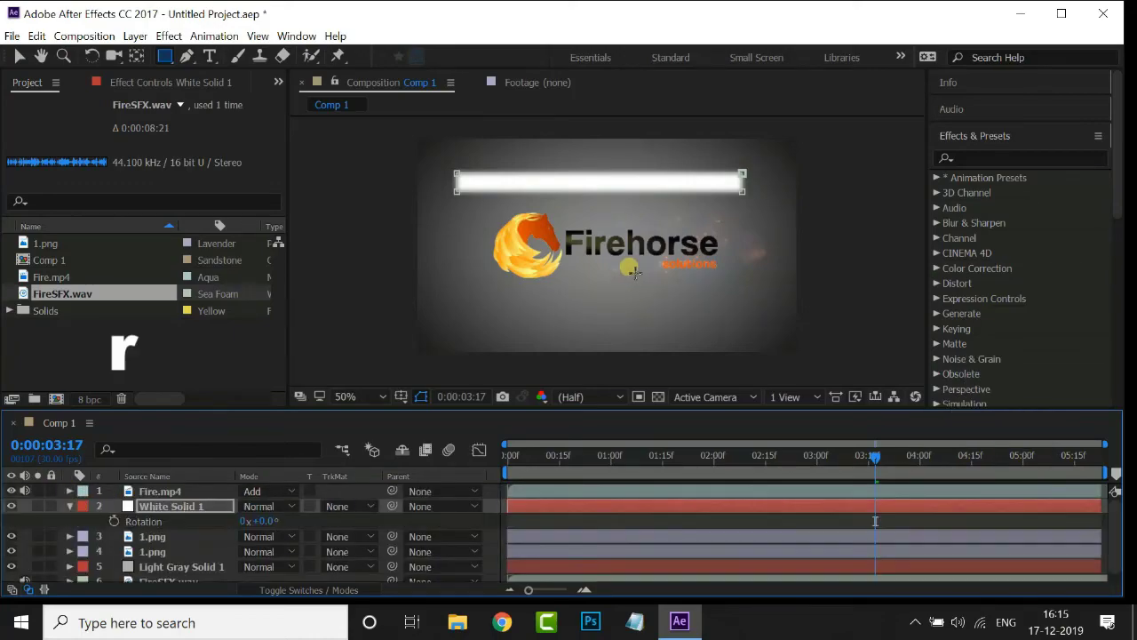
left_click_drag(264, 521, 302, 515)
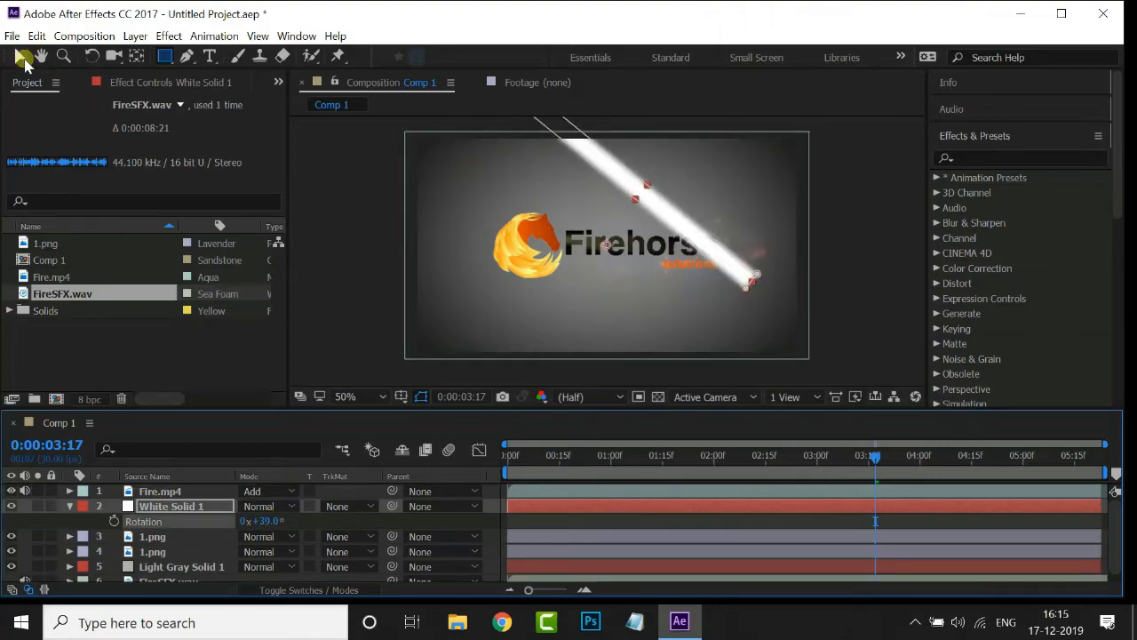
left_click(22, 58)
left_click_drag(644, 213, 515, 311)
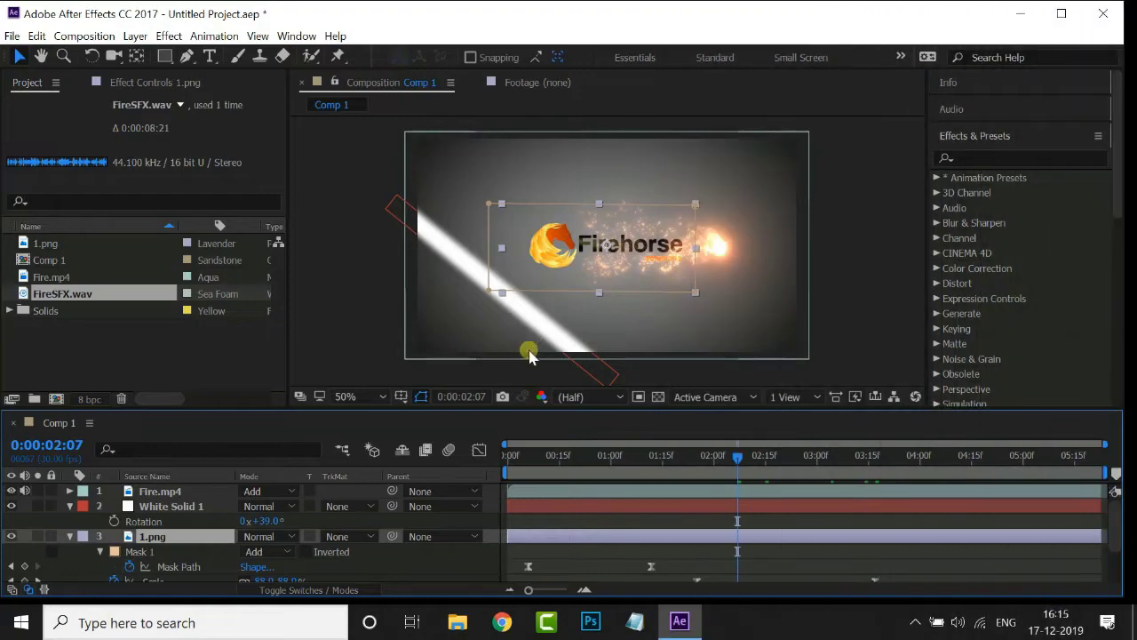
Make the white bar start at 0:00:02:04, with the current time set there.
left_click(268, 522)
left_click(518, 507)
left_click_drag(510, 506, 718, 505)
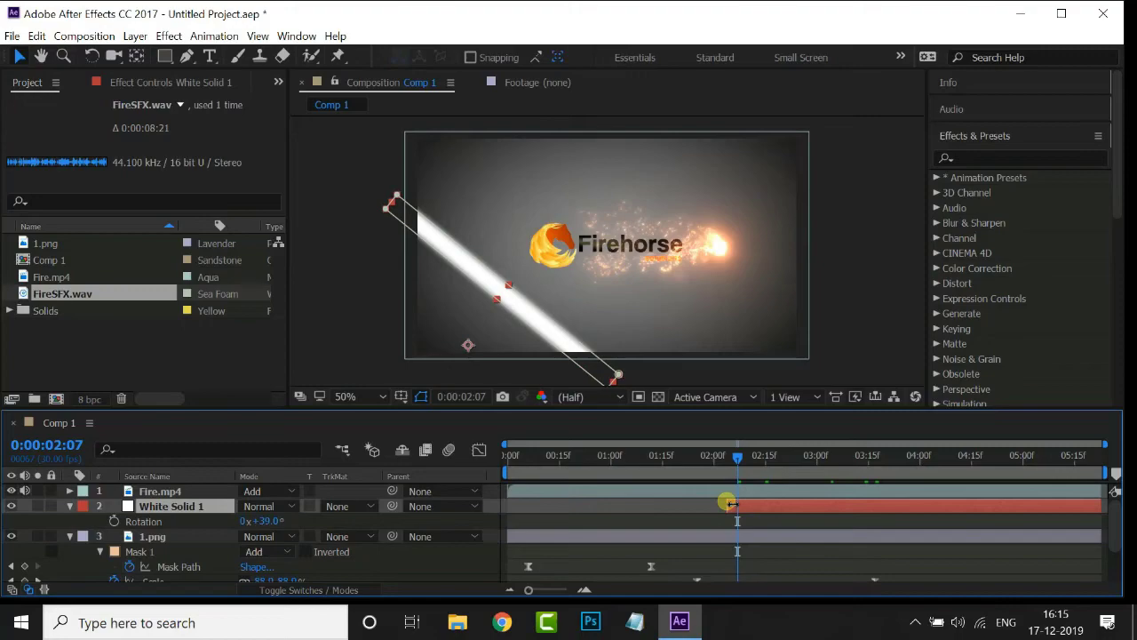
left_click_drag(736, 487, 730, 459)
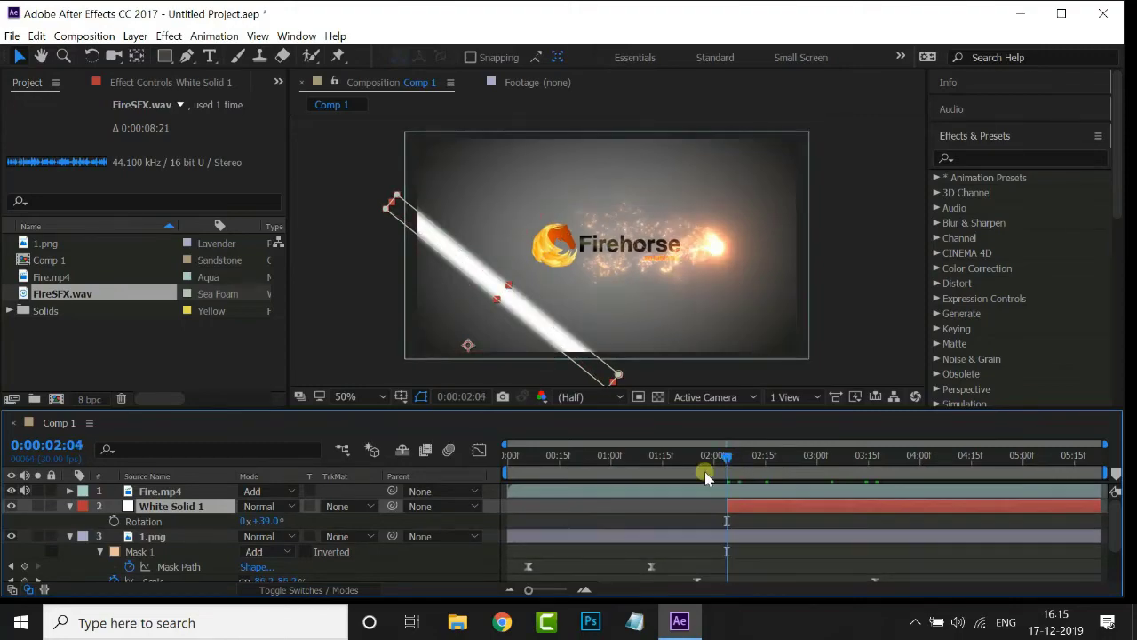
left_click(148, 512)
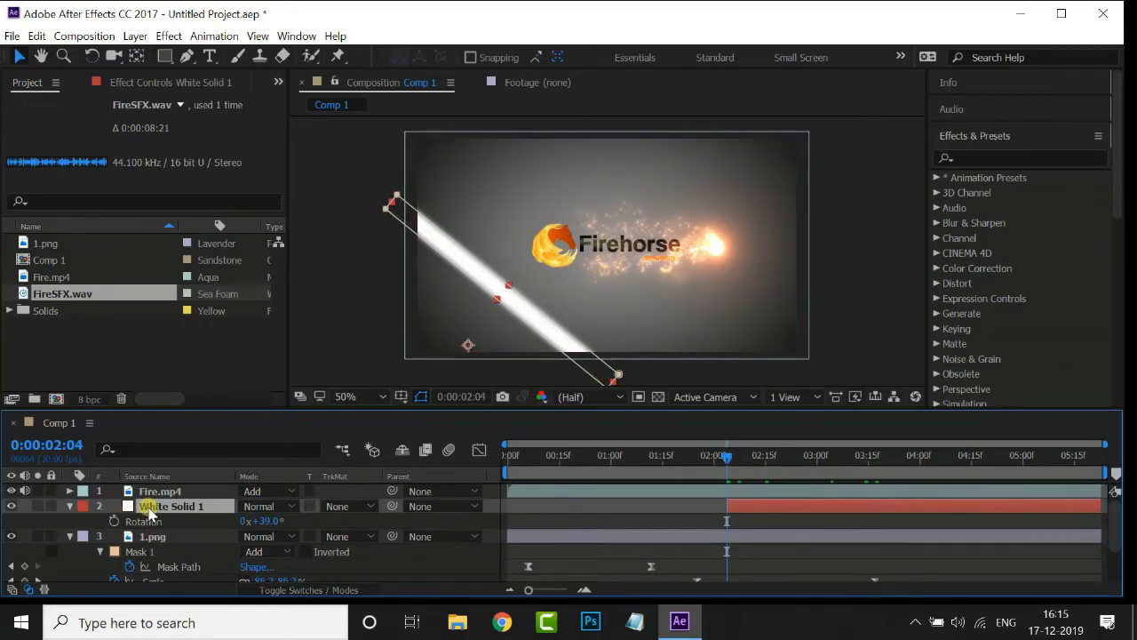
left_click(119, 521)
Keyframe Position at 02:04, trim the out-point to 03:17, and move the streak to 840, 344.
left_click(116, 520)
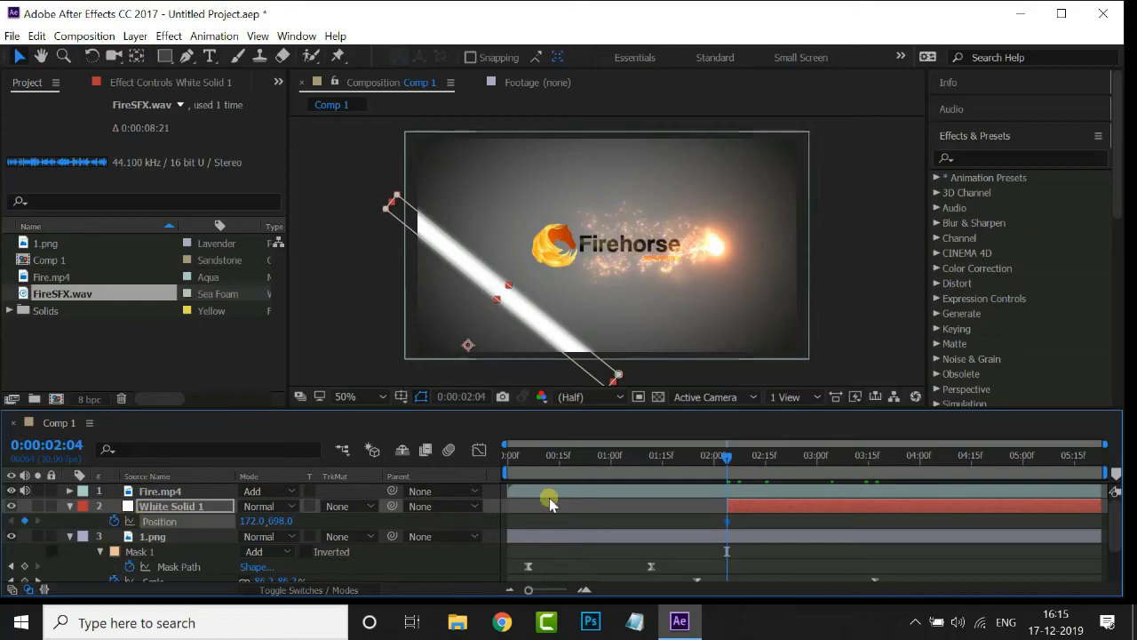
left_click_drag(726, 464, 875, 466)
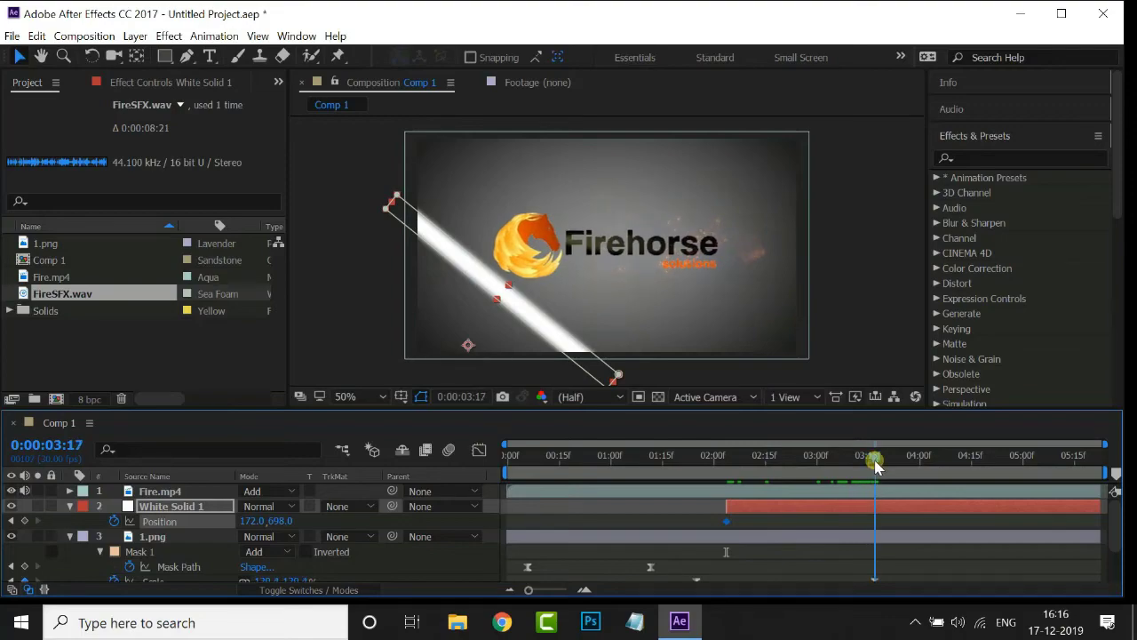
left_click_drag(1100, 506, 876, 523)
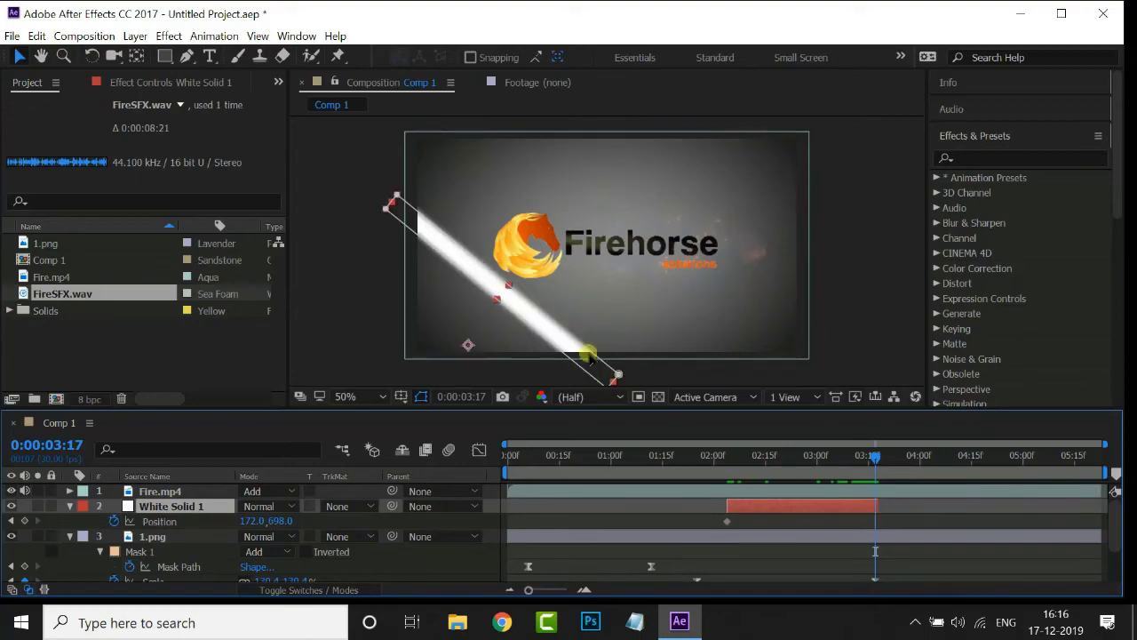
mouse_move(543, 299)
left_mouse_down()
mouse_move(716, 224)
mouse_move(727, 208)
left_mouse_up()
Select both Position keyframes and move White Solid 1 below the top 1.png layer.
left_click(876, 522)
left_click_drag(886, 521, 711, 531)
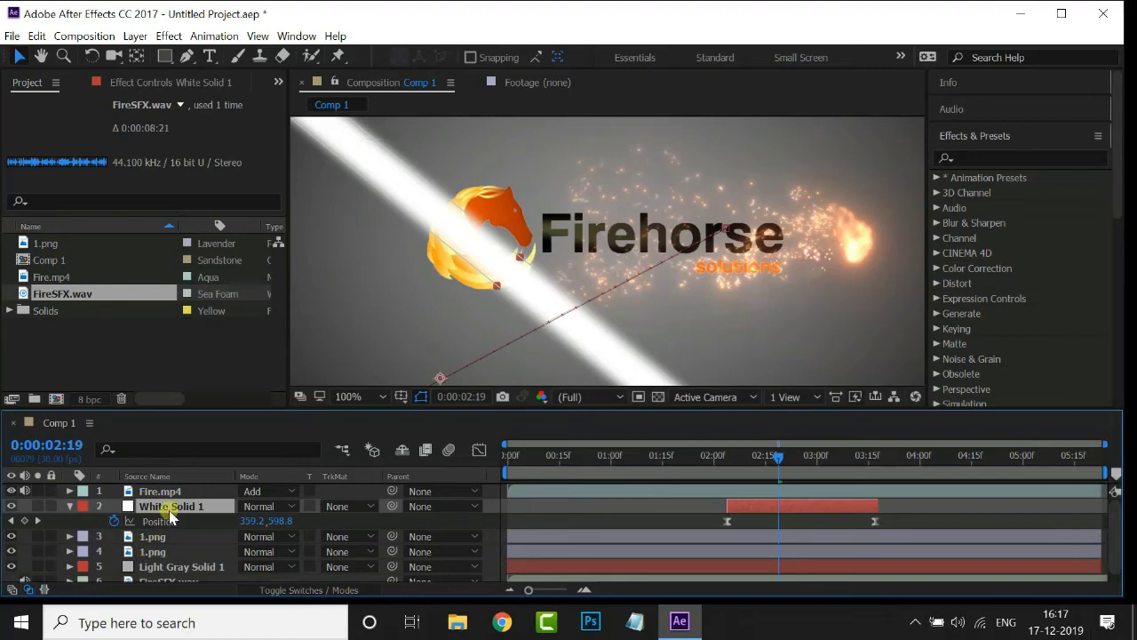
left_click_drag(172, 513, 172, 551)
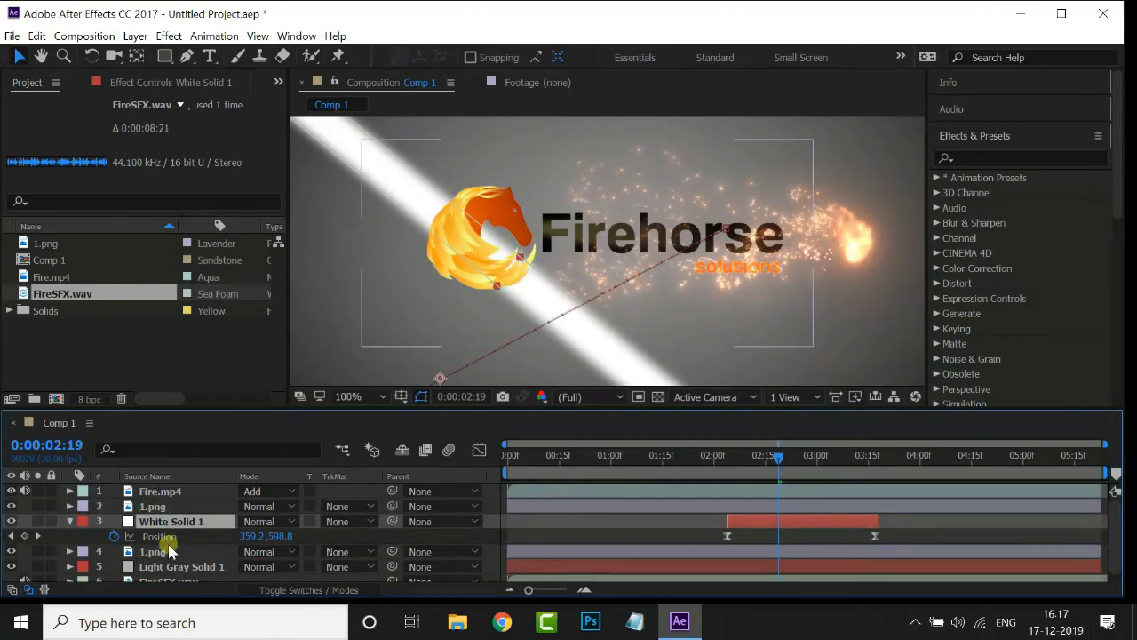
Collapse White Solid 1's properties and set its track matte to Alpha Matte "1.png".
left_click(72, 523)
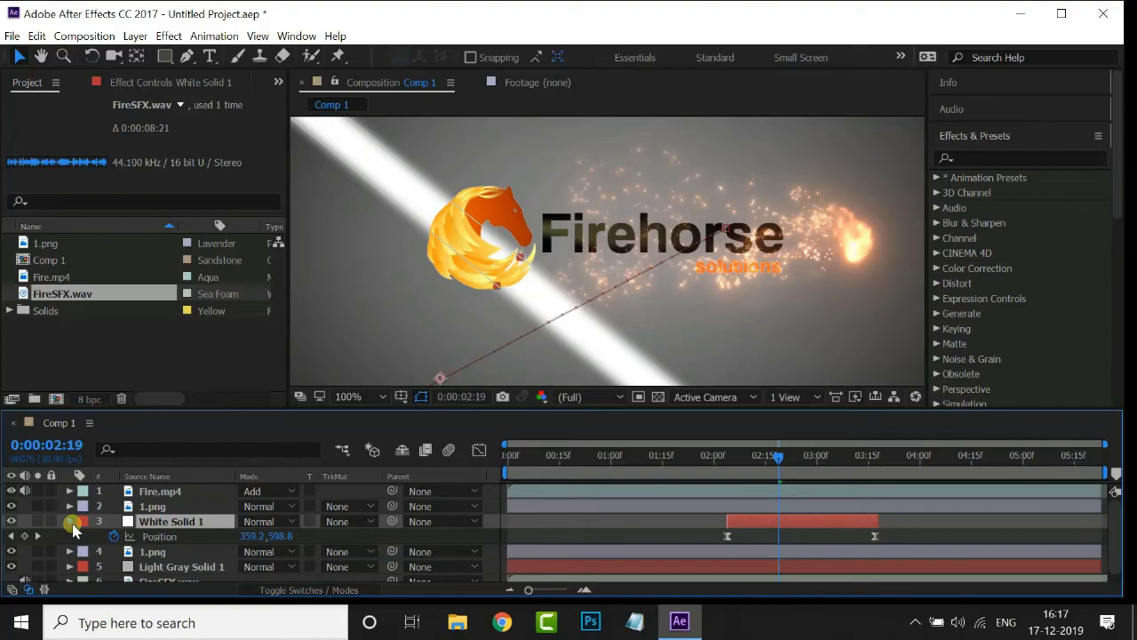
left_click(71, 523)
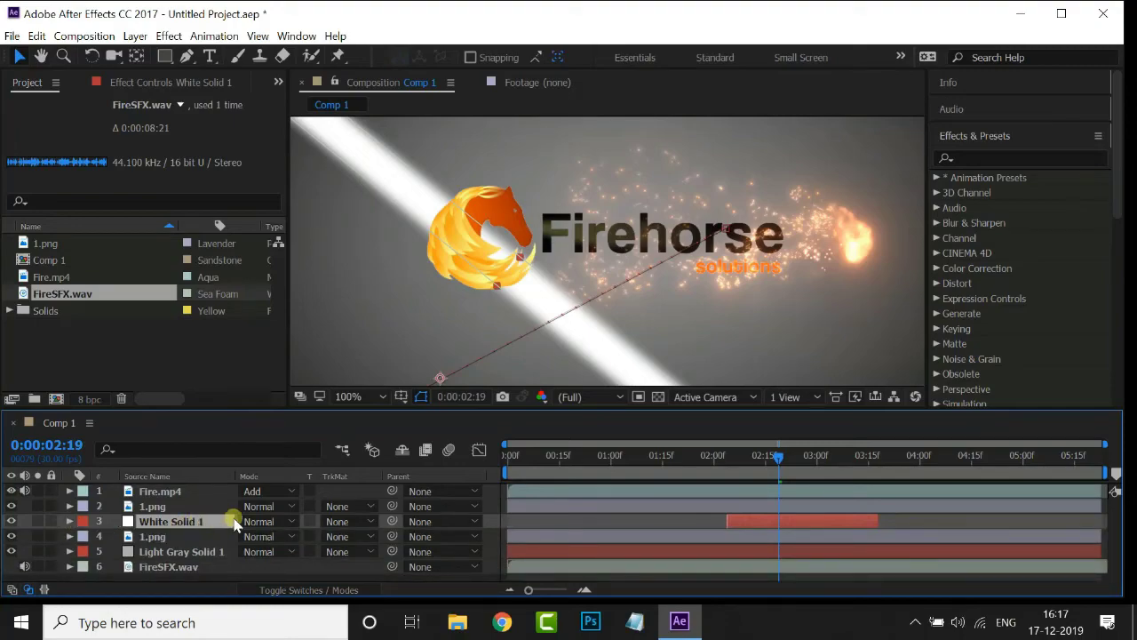
left_click(342, 521)
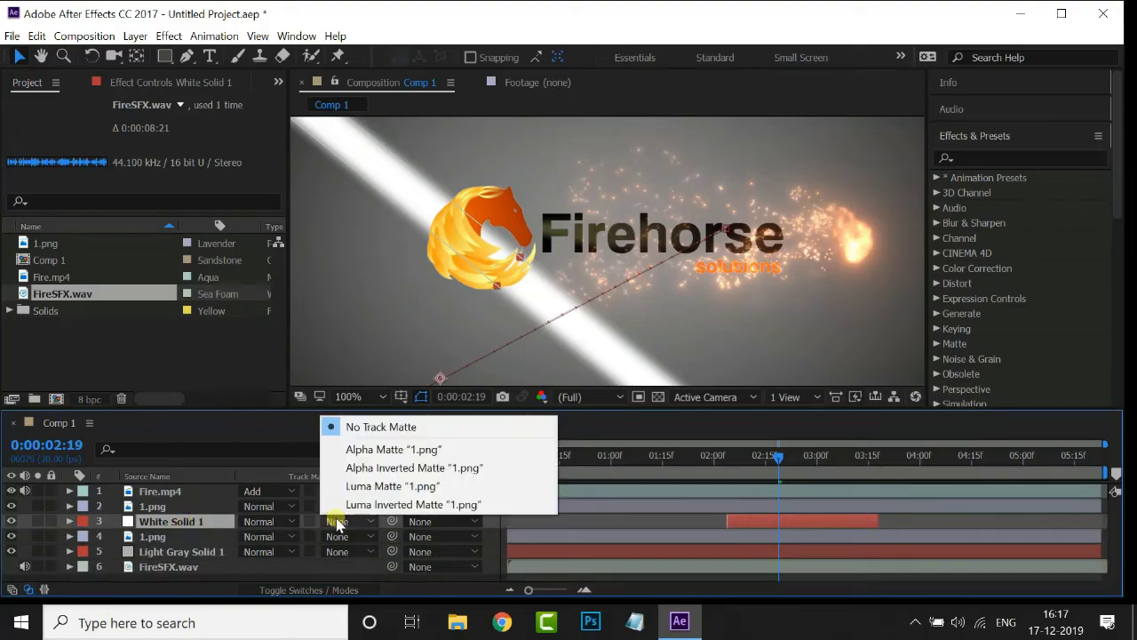
left_click(390, 450)
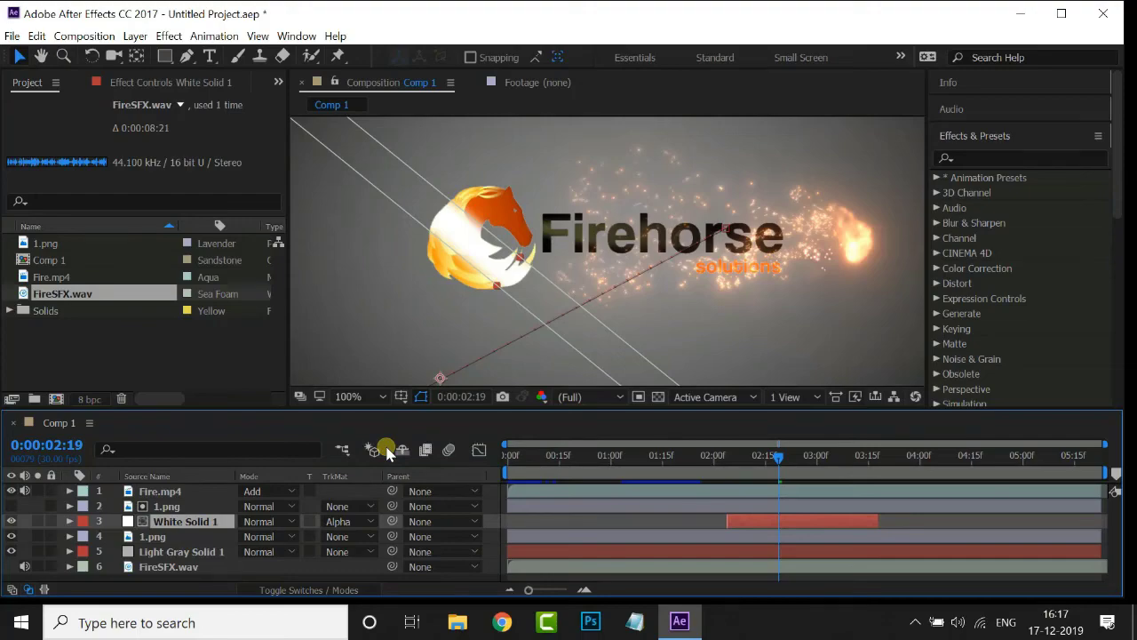